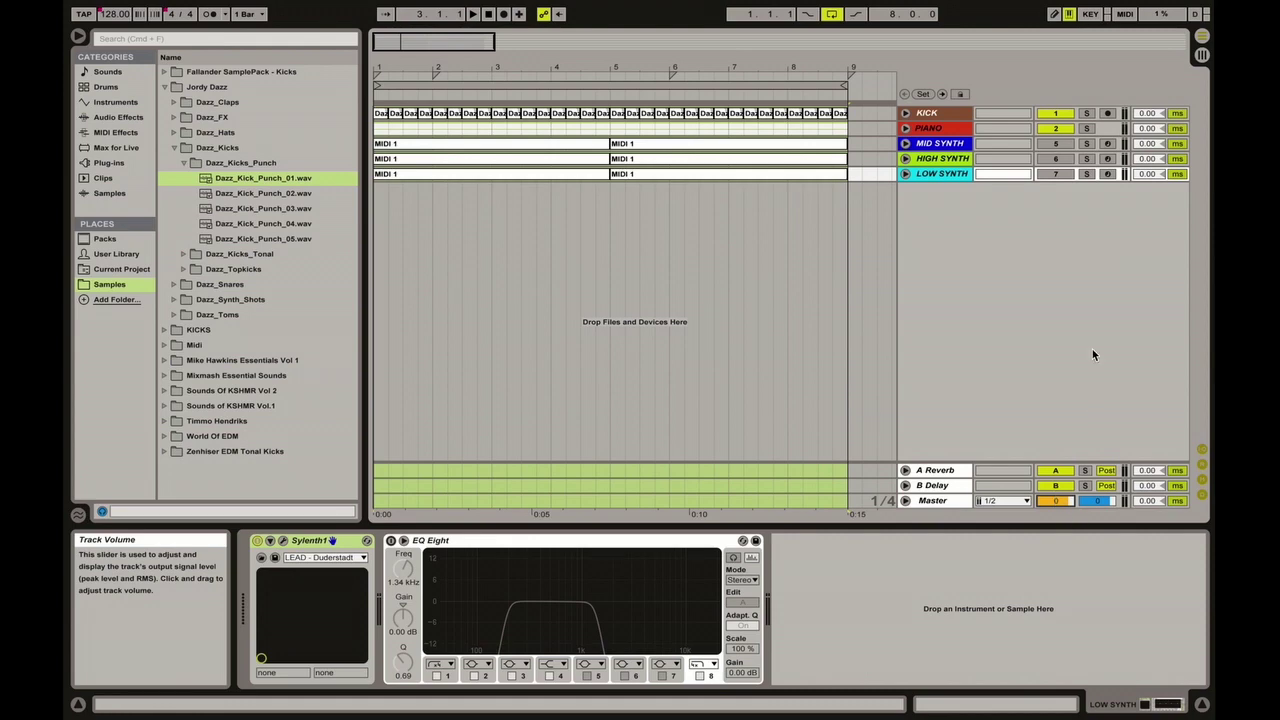
Step: Inspect the Sylenth1 presets and EQ Eight curves on the HIGH SYNTH, LOW SYNTH and MID SYNTH tracks, enlarging the LOW SYNTH curve
key(space)
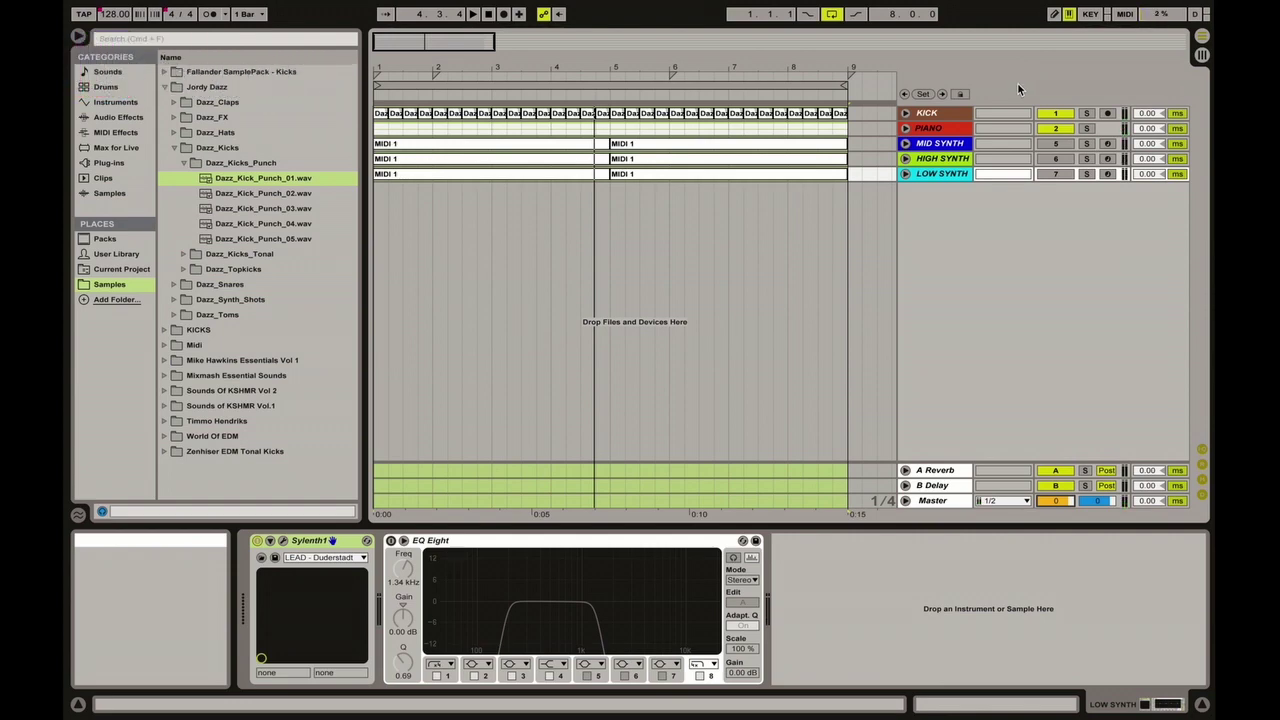
click(947, 159)
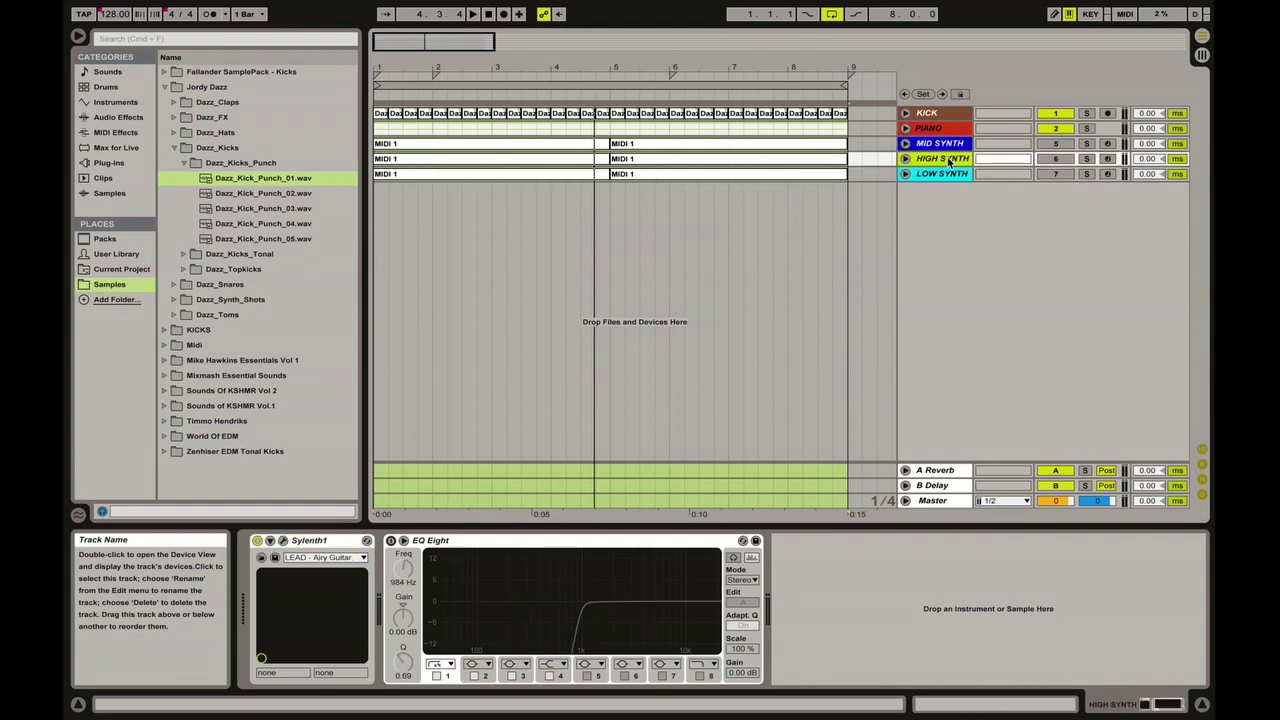
click(950, 174)
click(940, 147)
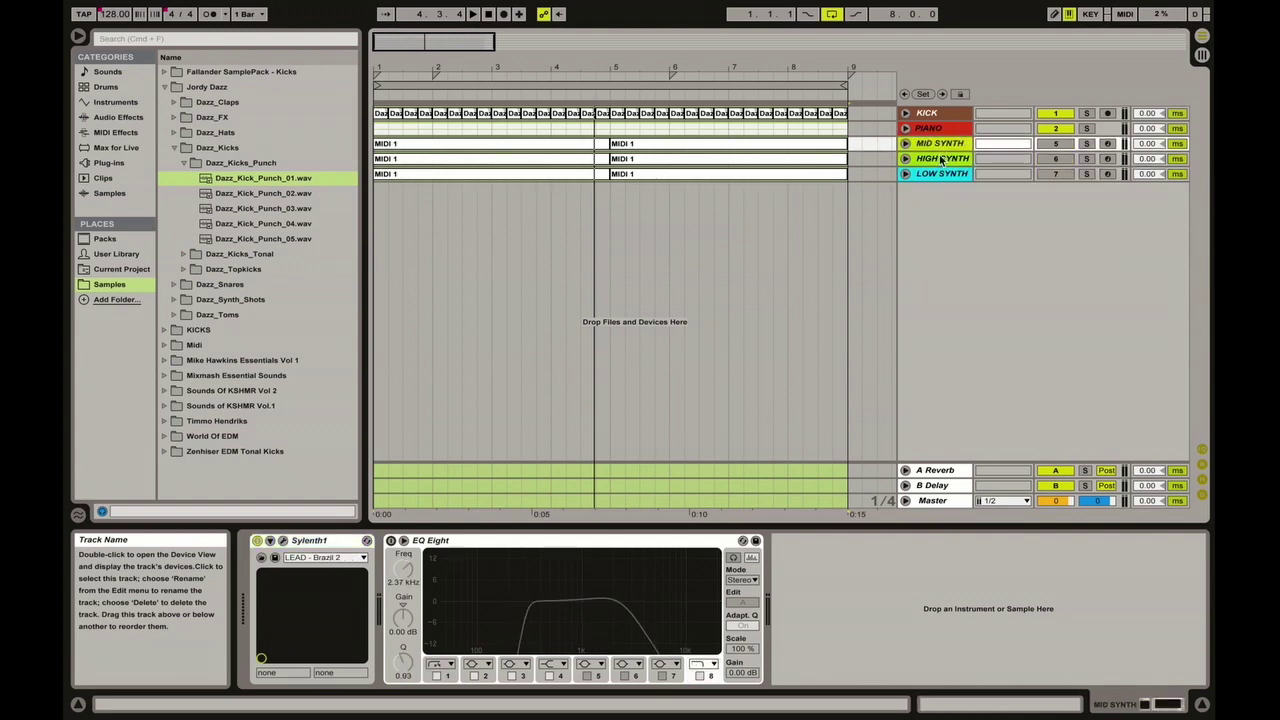
click(928, 174)
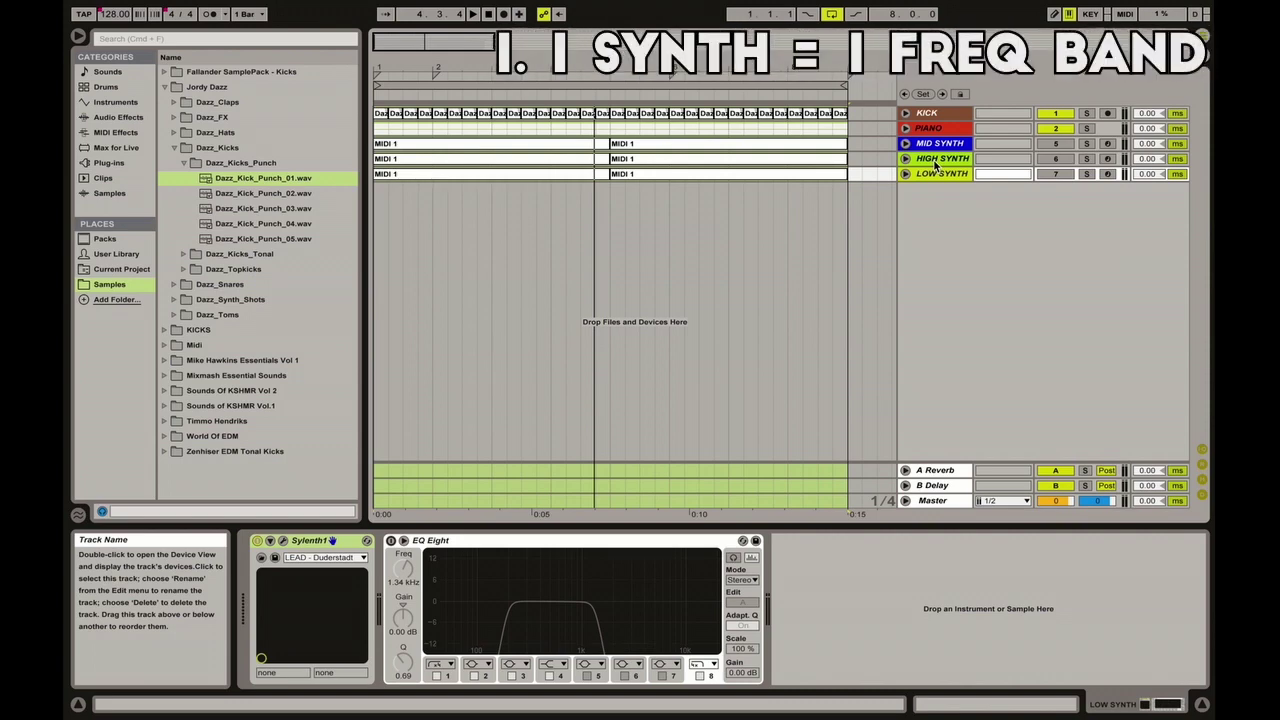
double_click(645, 616)
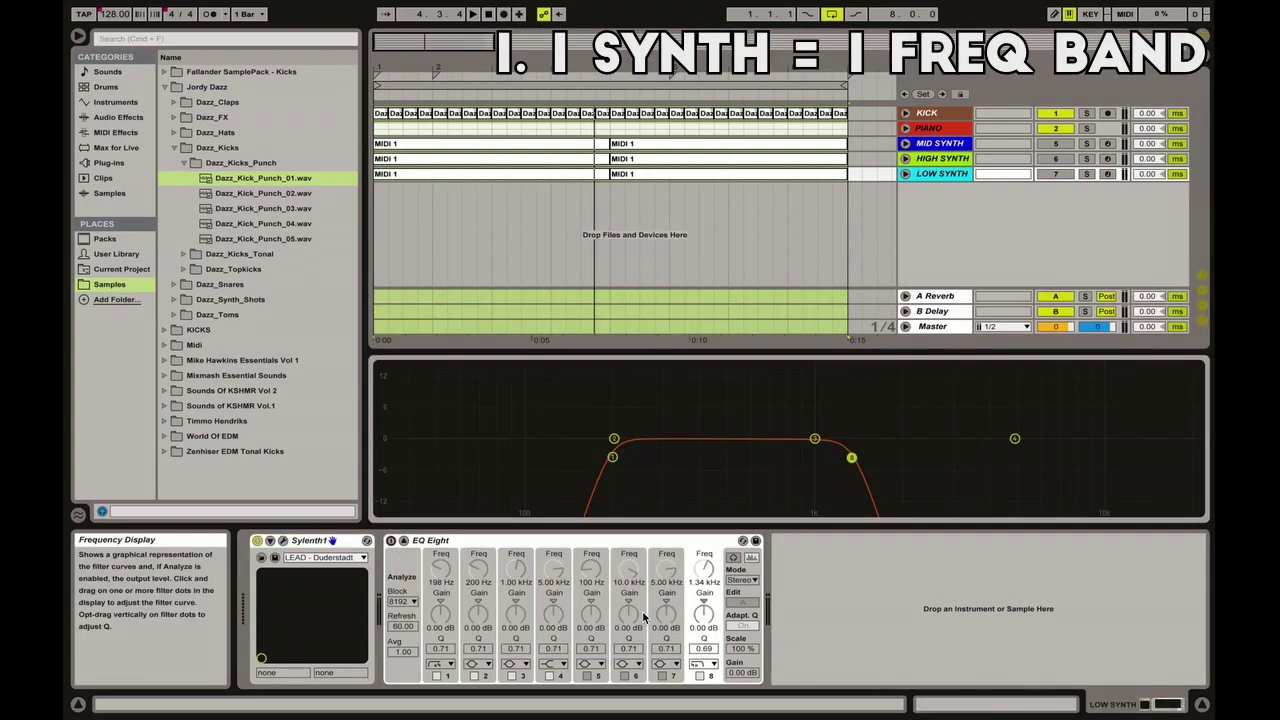
double_click(938, 364)
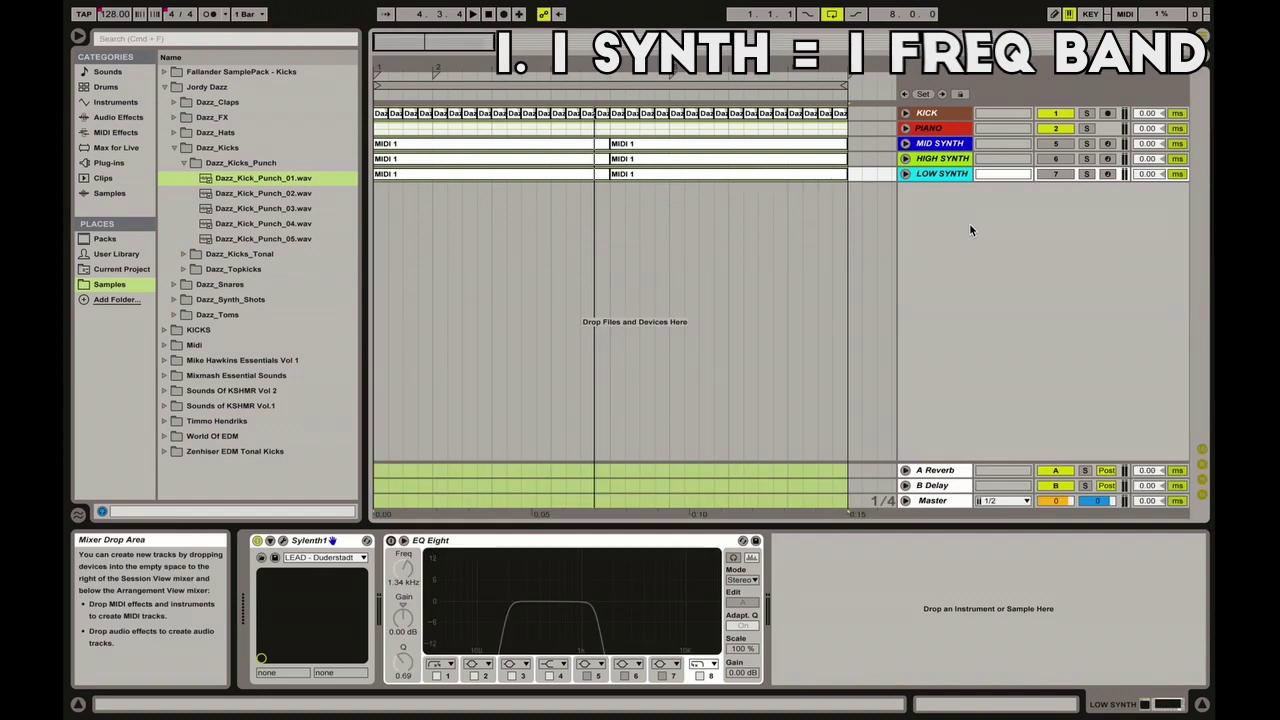
right_click(969, 226)
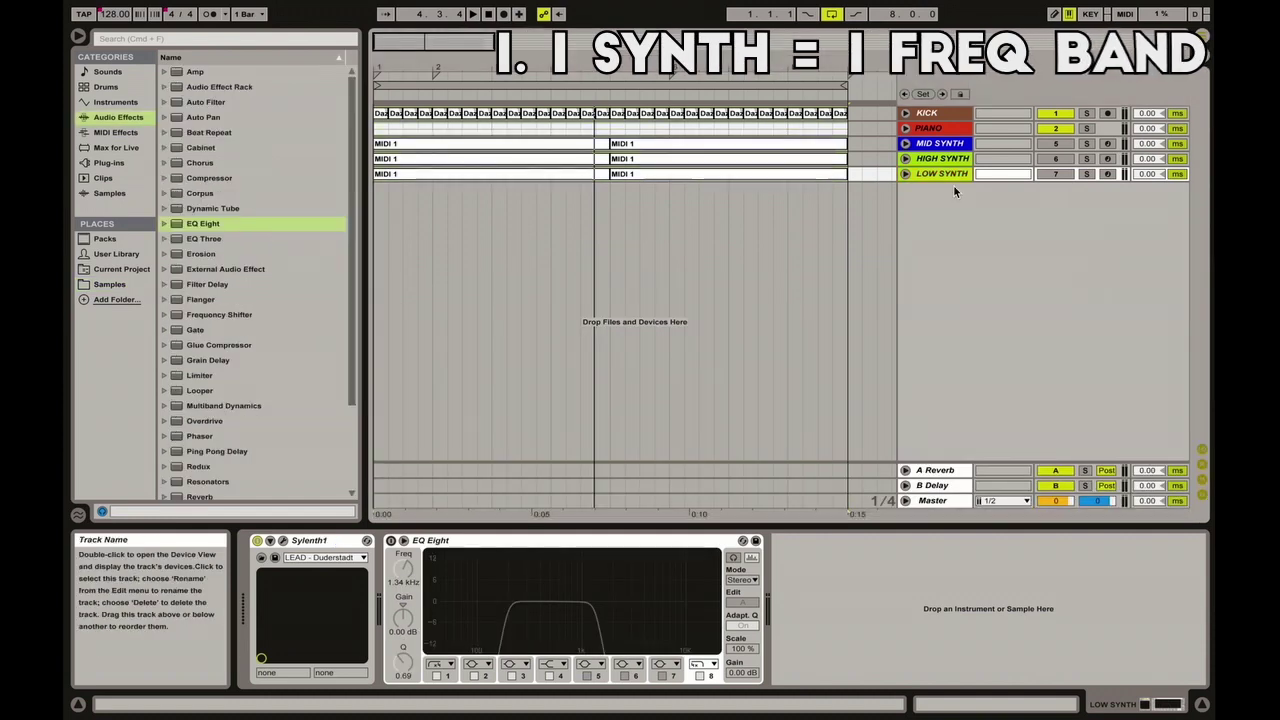
click(943, 146)
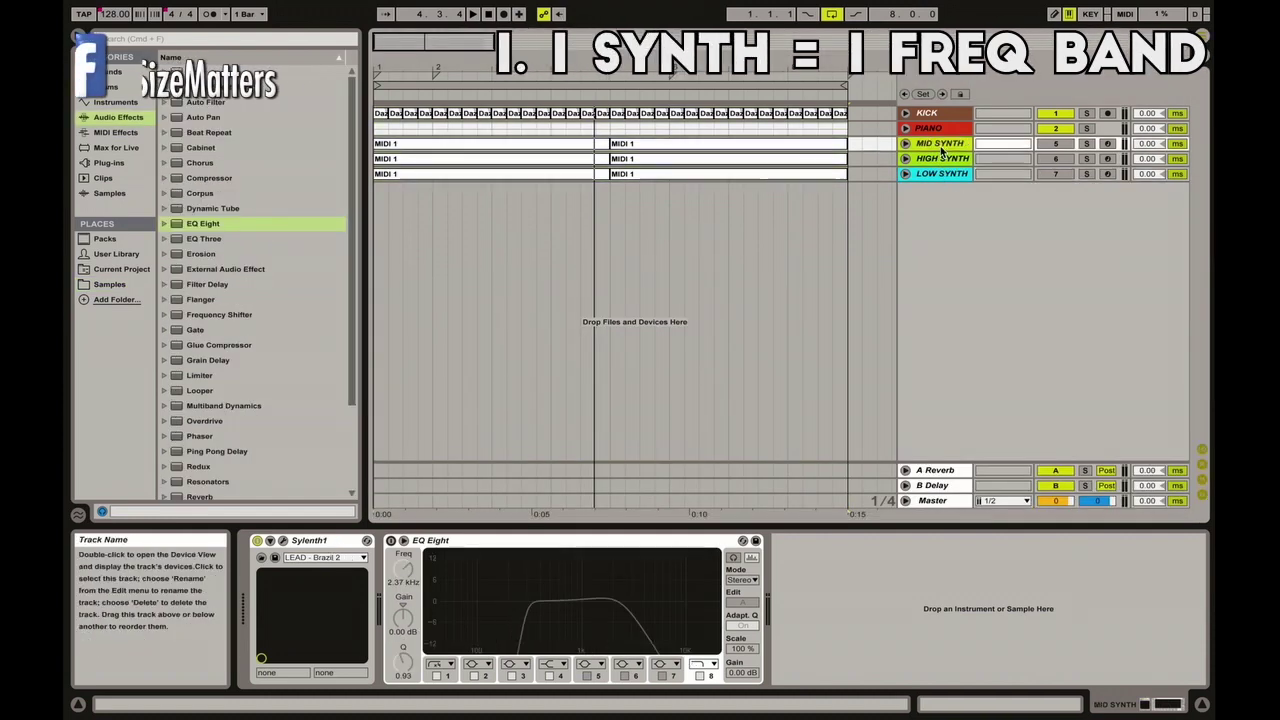
Step: Activate the muted MID SYNTH, HIGH SYNTH and LOW SYNTH tracks
click(1056, 144)
click(1058, 159)
click(1058, 173)
click(1058, 174)
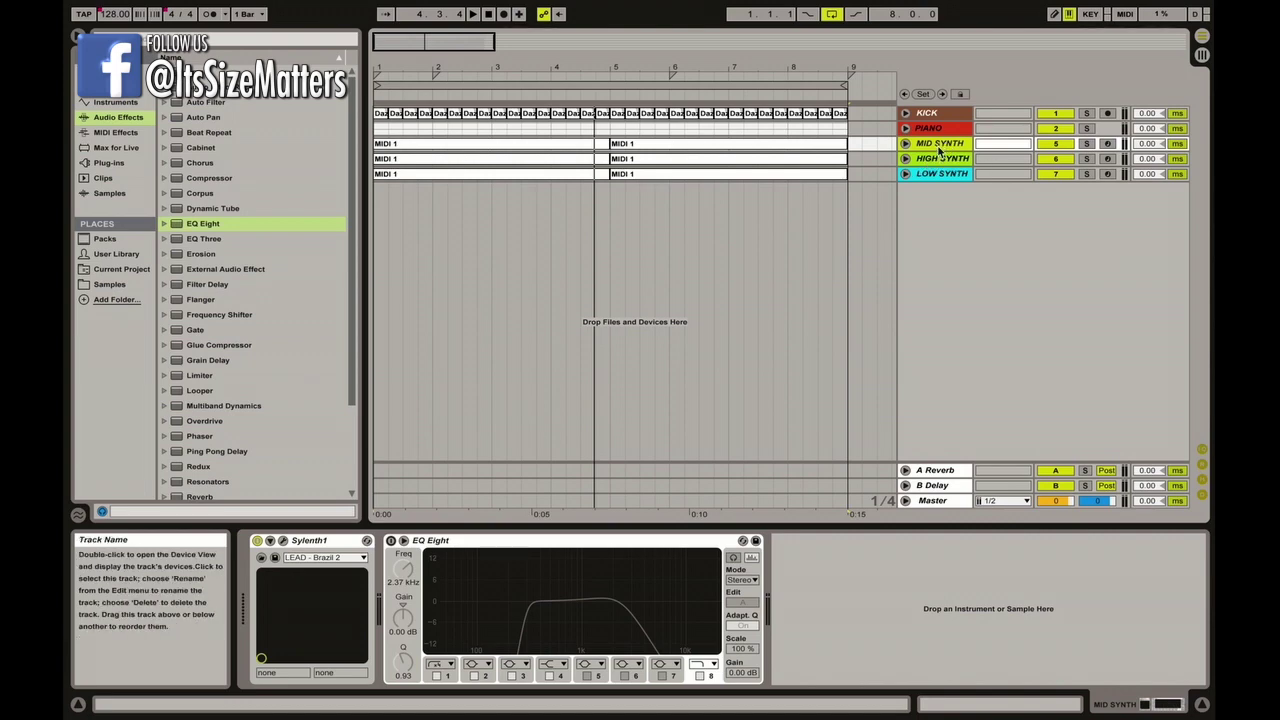
Step: Play the loop with the synth tracks soloed in turn and compare the HIGH SYNTH and LOW SYNTH device chains
click(940, 174)
click(1087, 174)
key(space)
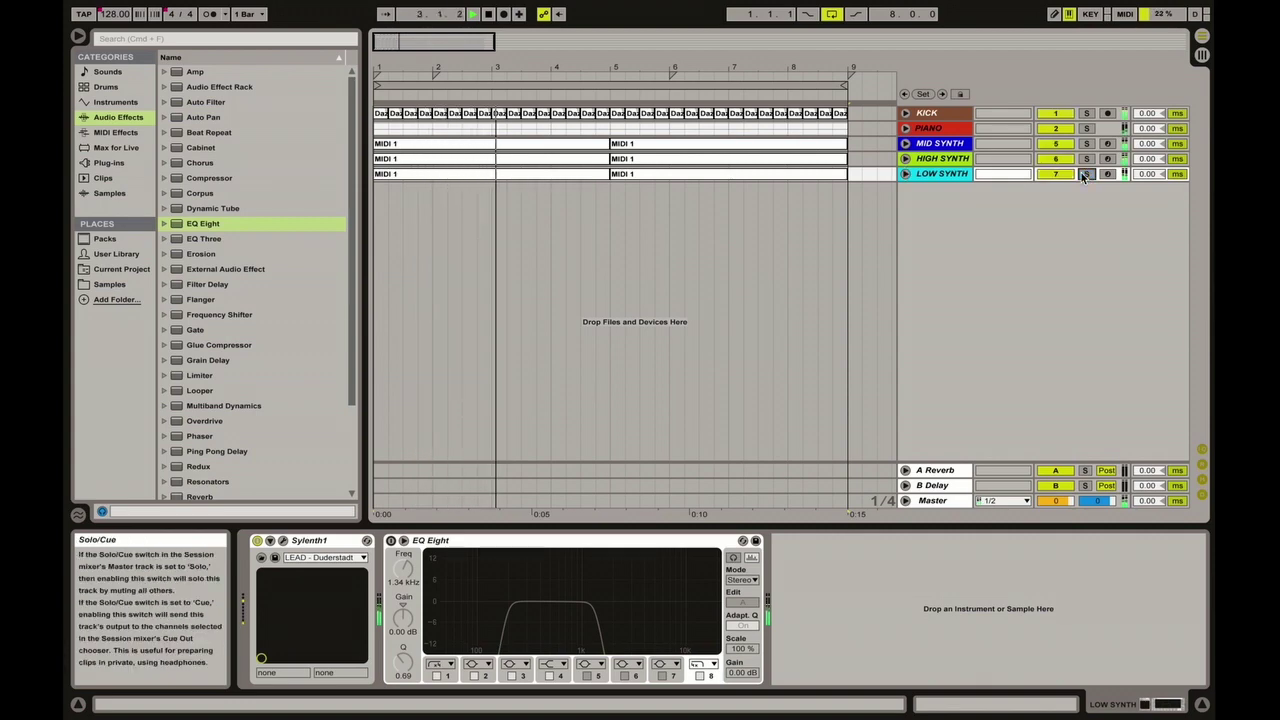
click(1087, 158)
click(955, 159)
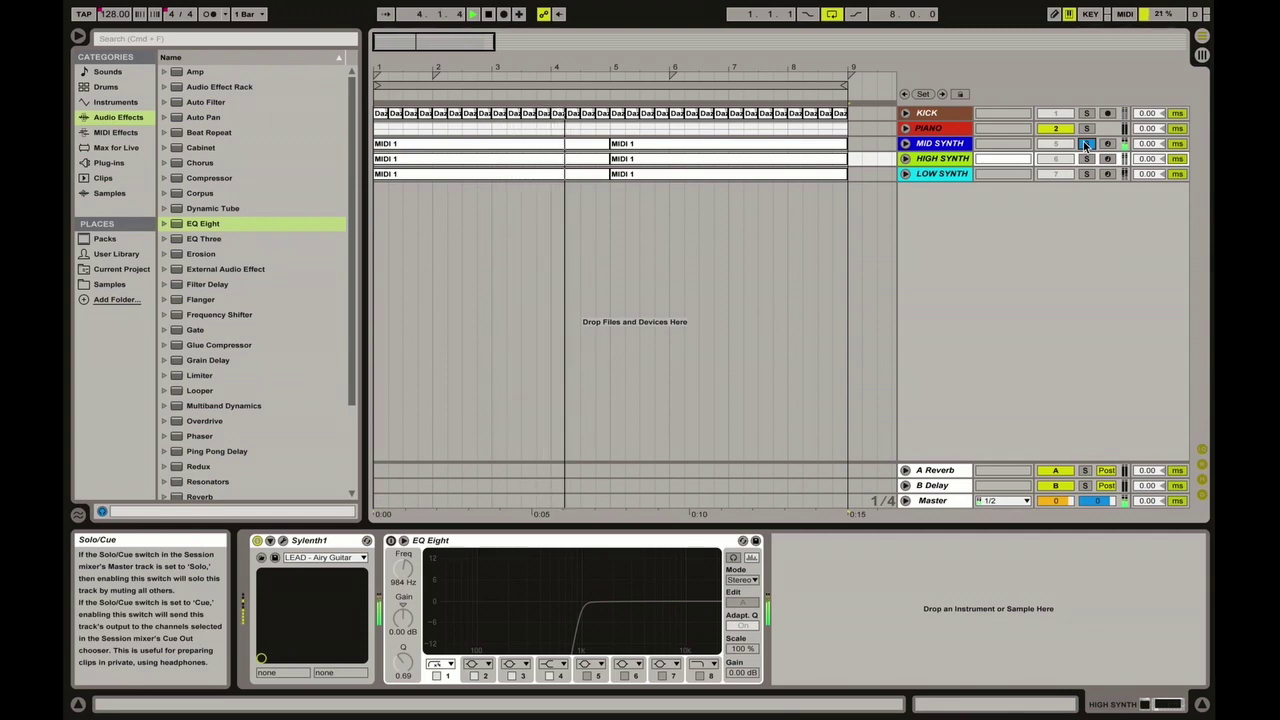
click(942, 174)
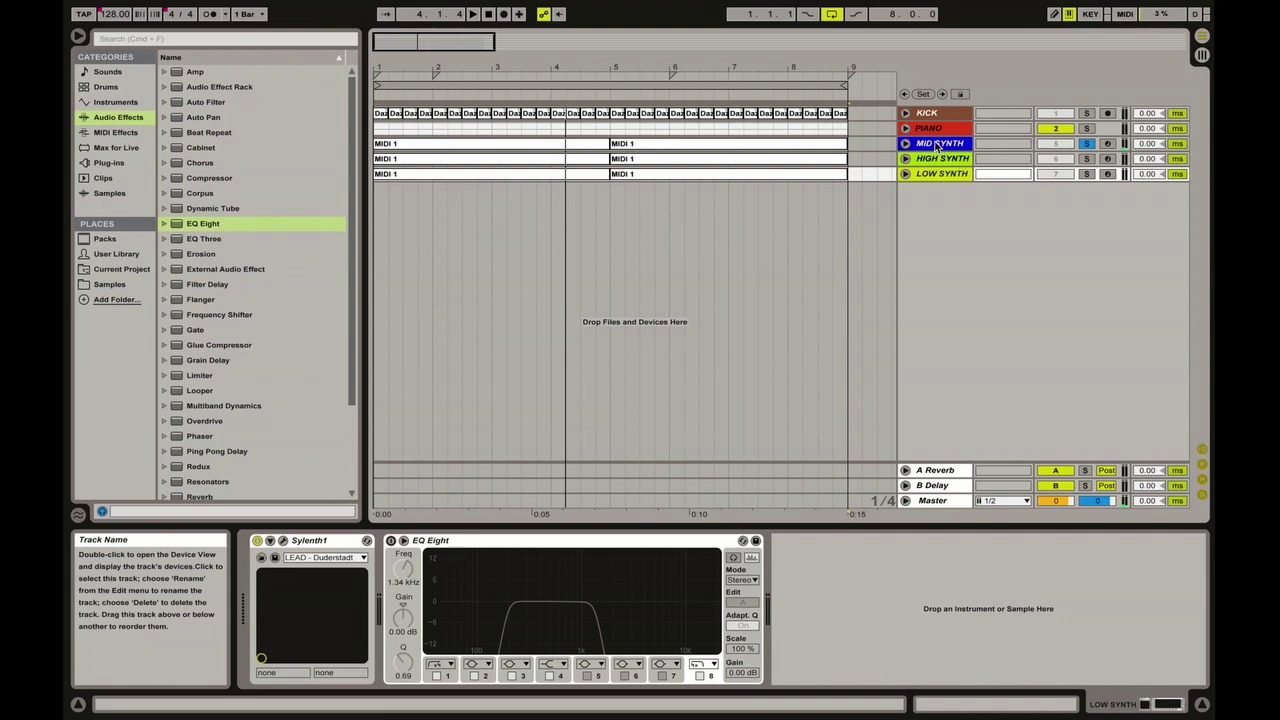
click(942, 160)
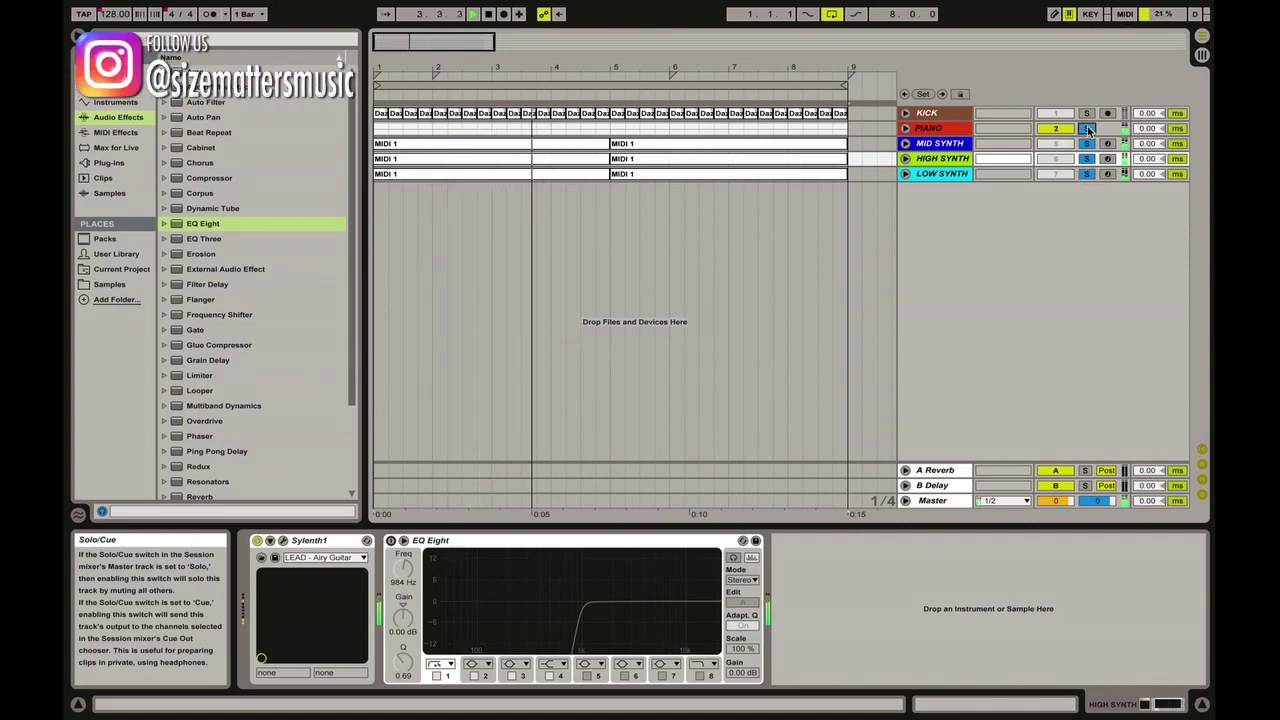
Step: Group the MID, HIGH and LOW SYNTH tracks and name the group MAIN SYNTH
click(946, 143)
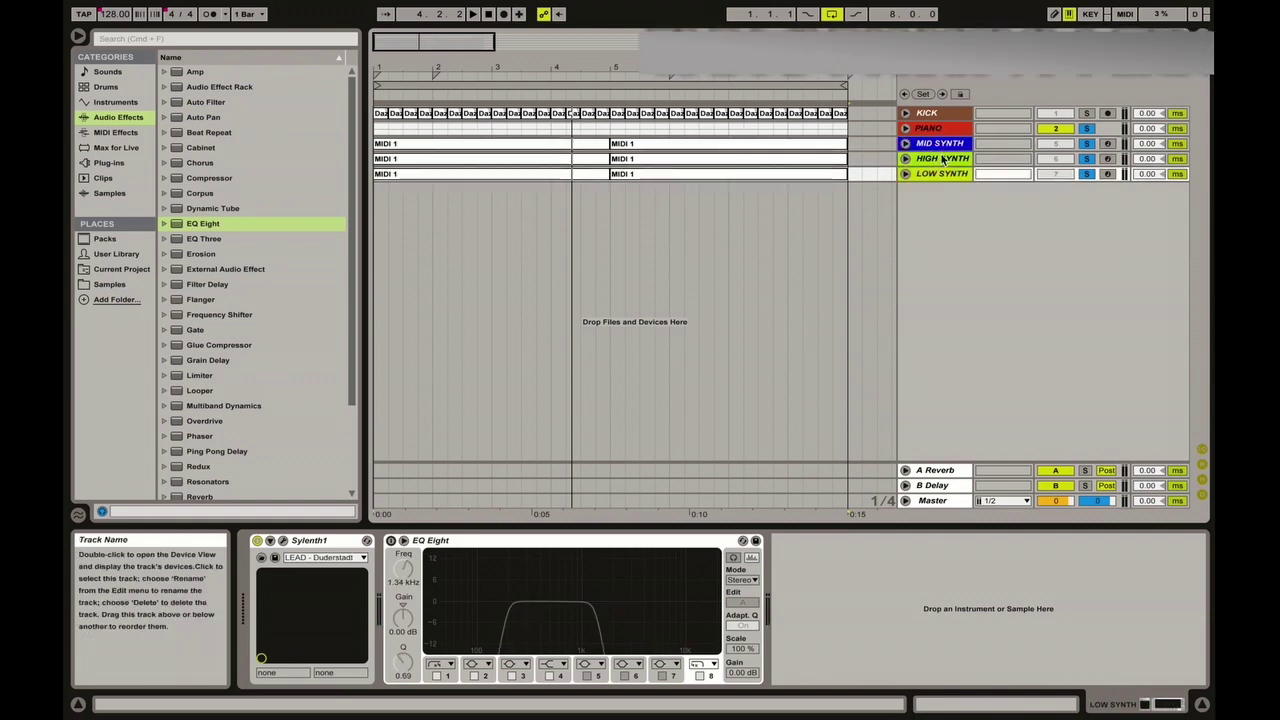
key(super+g)
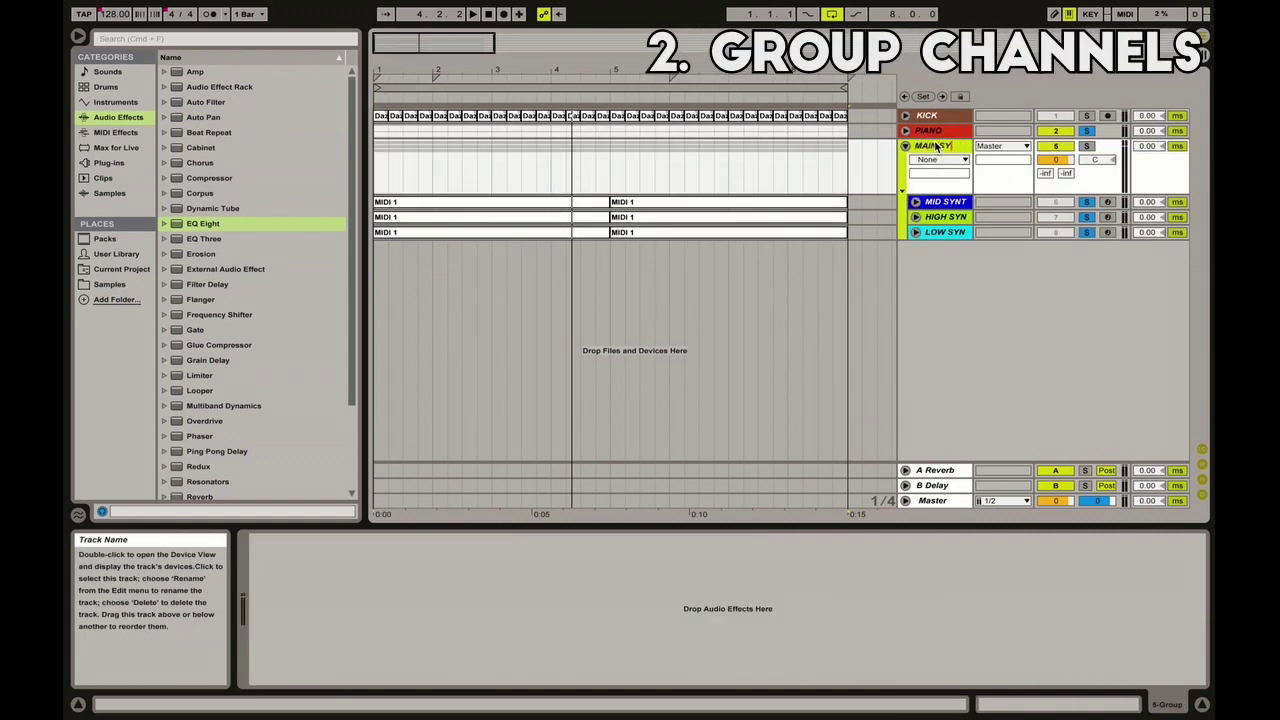
Step: Play only the MID SYNTH track and enable its EQ Eight with the frequency display enlarged
click(1100, 203)
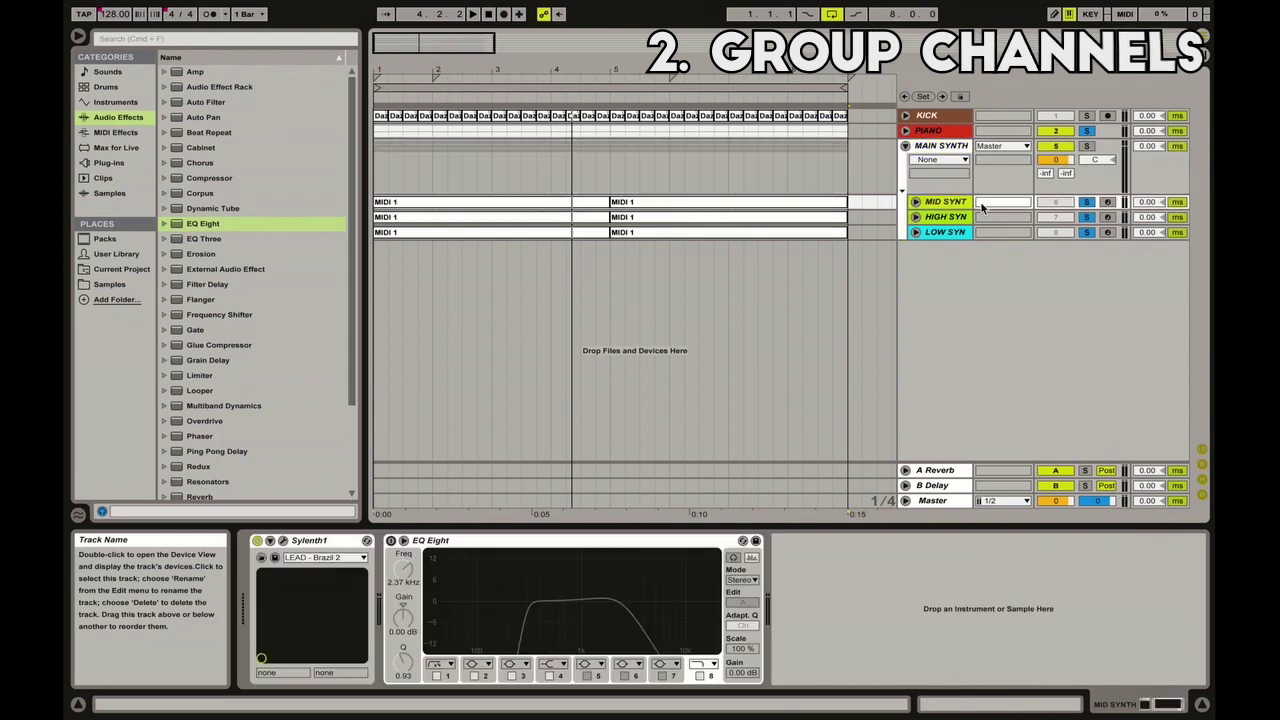
click(1089, 203)
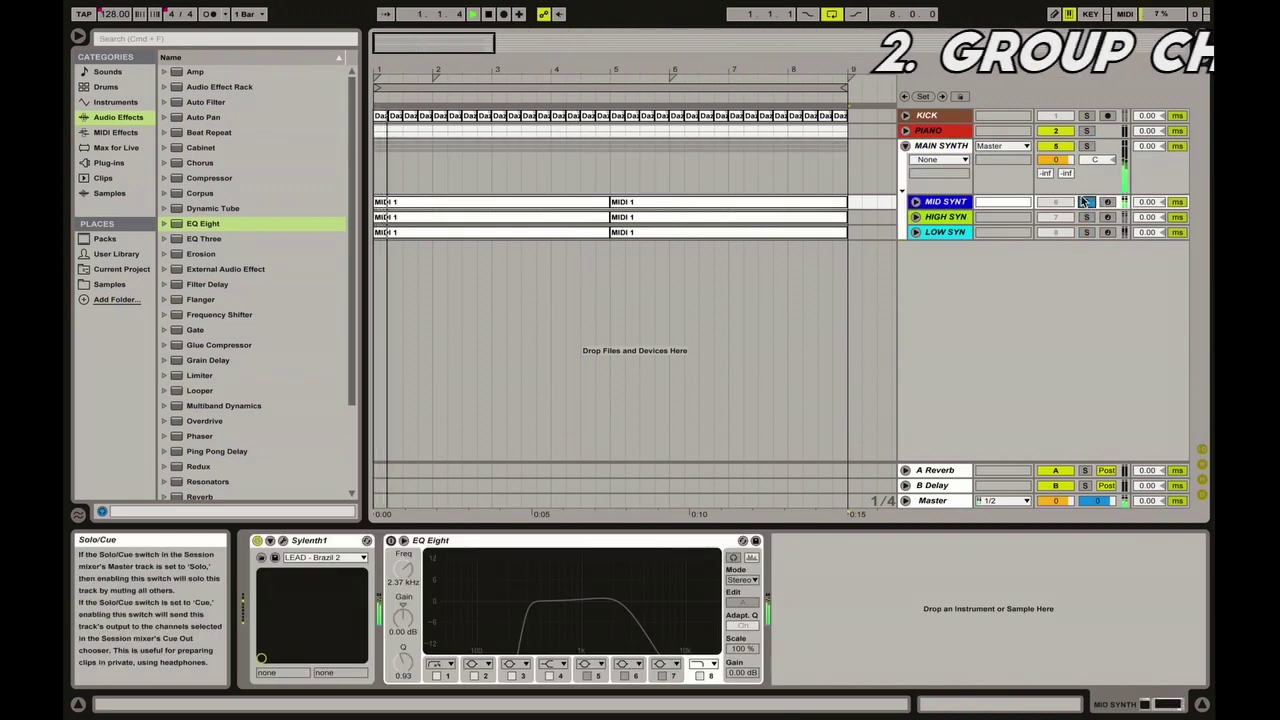
click(492, 541)
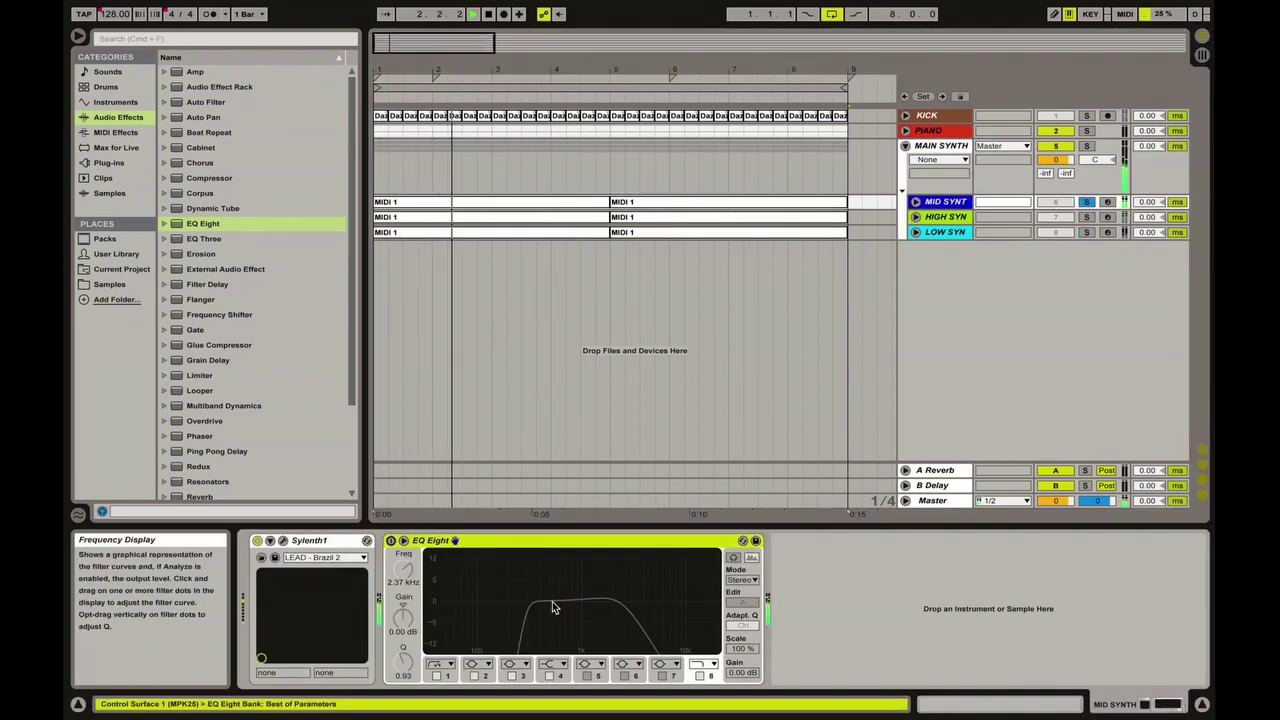
click(390, 541)
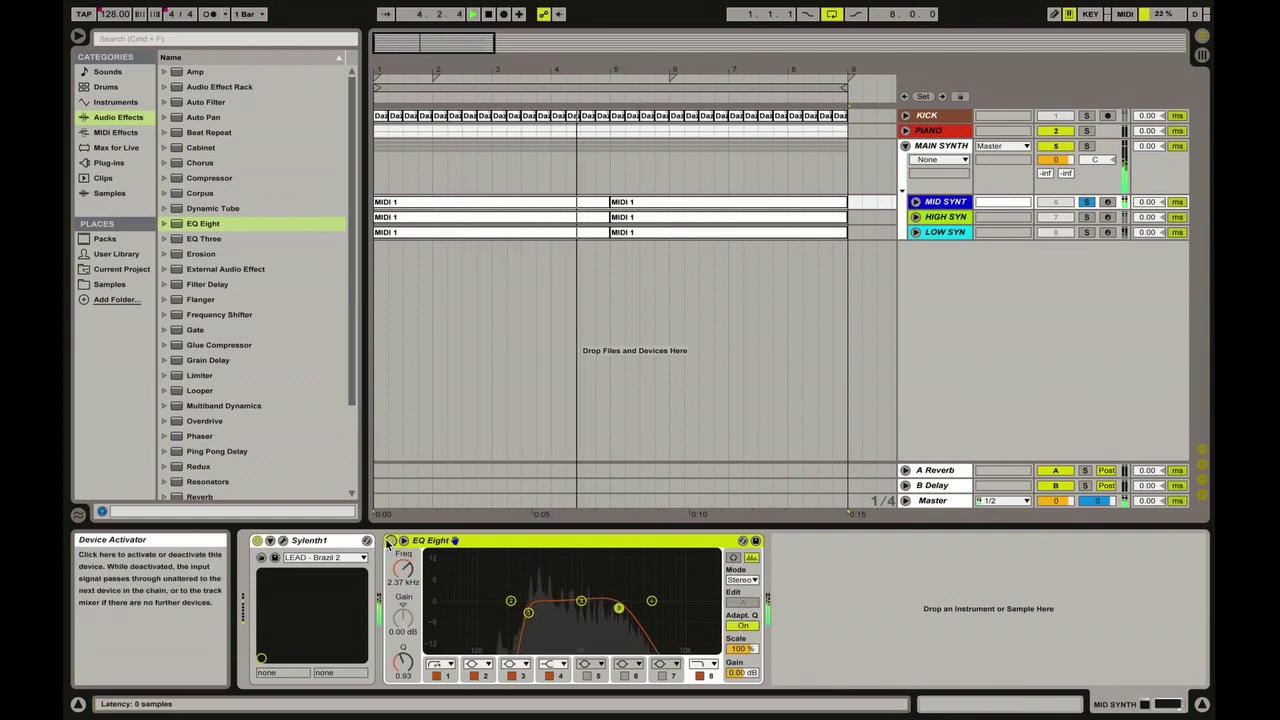
double_click(548, 563)
drag(621, 352, 618, 172)
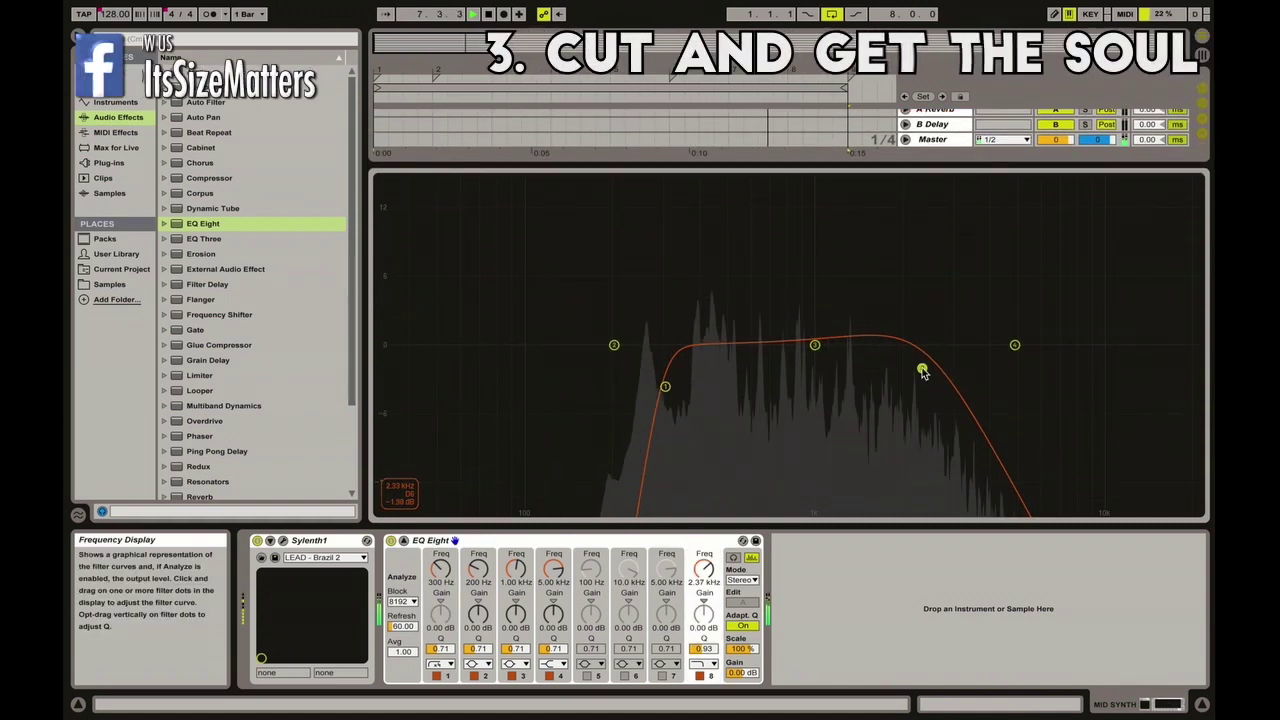
Step: Tune the MID SYNTH EQ Eight to a low cut at 293 Hz with Q 0.69 and a high cut at 1.92 kHz with Q 0.81
mouse_move(922, 371)
mouse_down()
mouse_move(1017, 351)
mouse_move(1035, 360)
mouse_move(919, 371)
mouse_up()
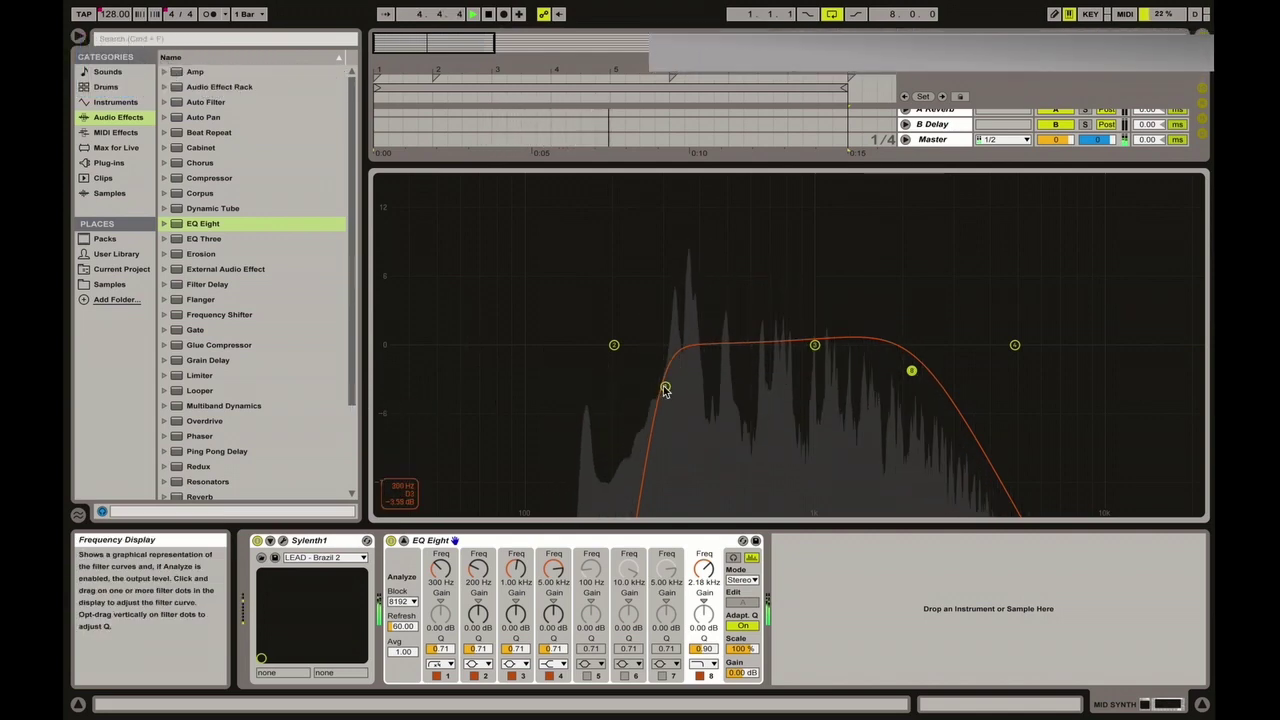
mouse_move(665, 386)
mouse_down()
mouse_move(463, 394)
mouse_move(509, 380)
mouse_move(663, 384)
mouse_up()
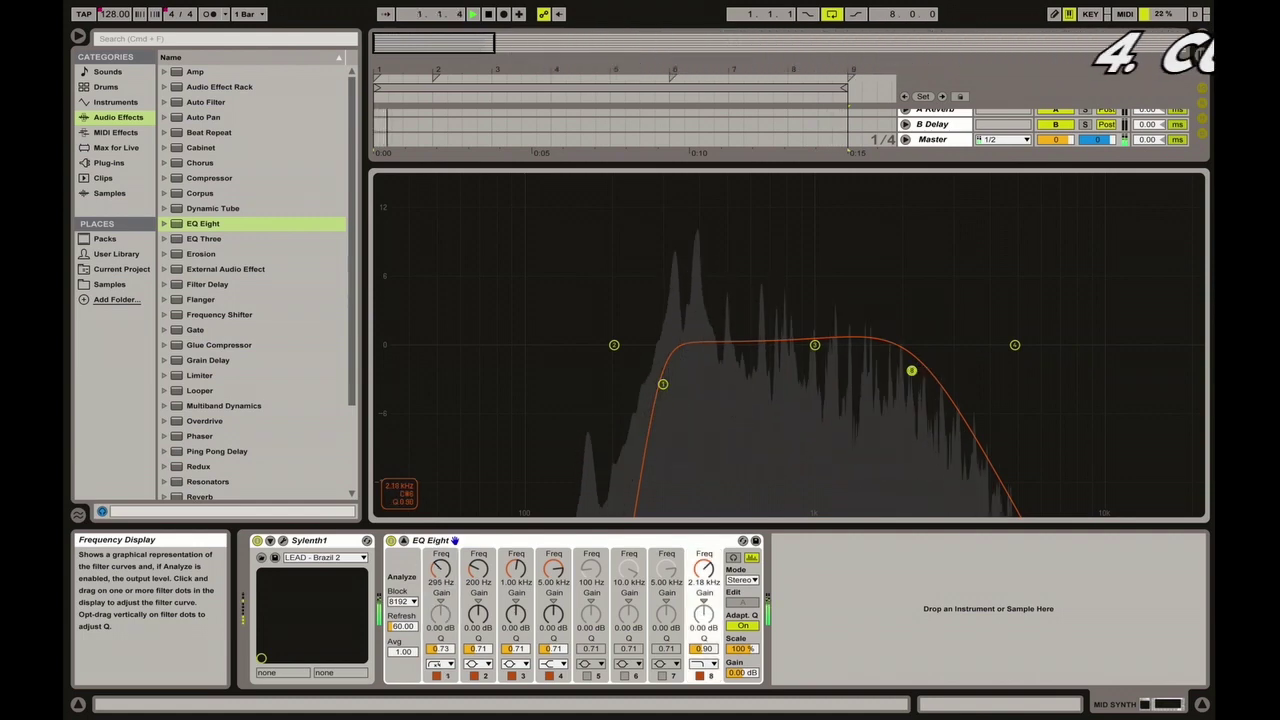
drag(911, 371, 1157, 351)
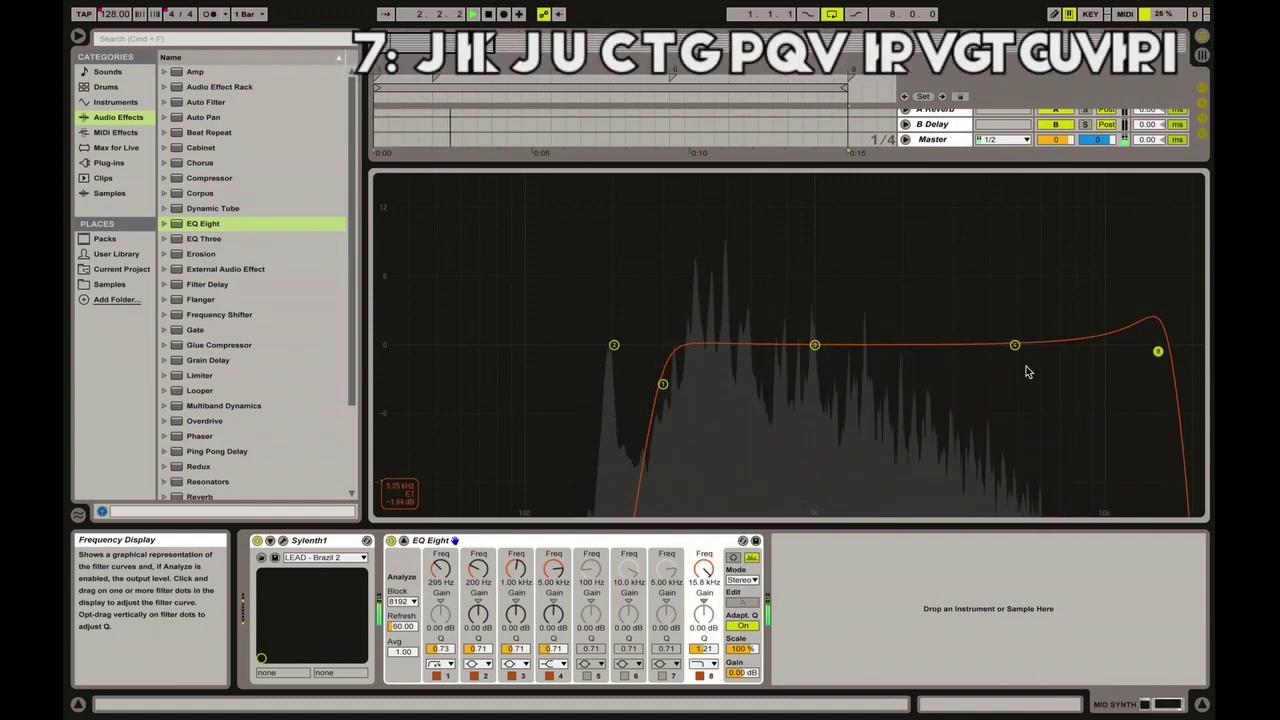
drag(1158, 351, 897, 375)
drag(663, 384, 662, 387)
drag(897, 376, 896, 378)
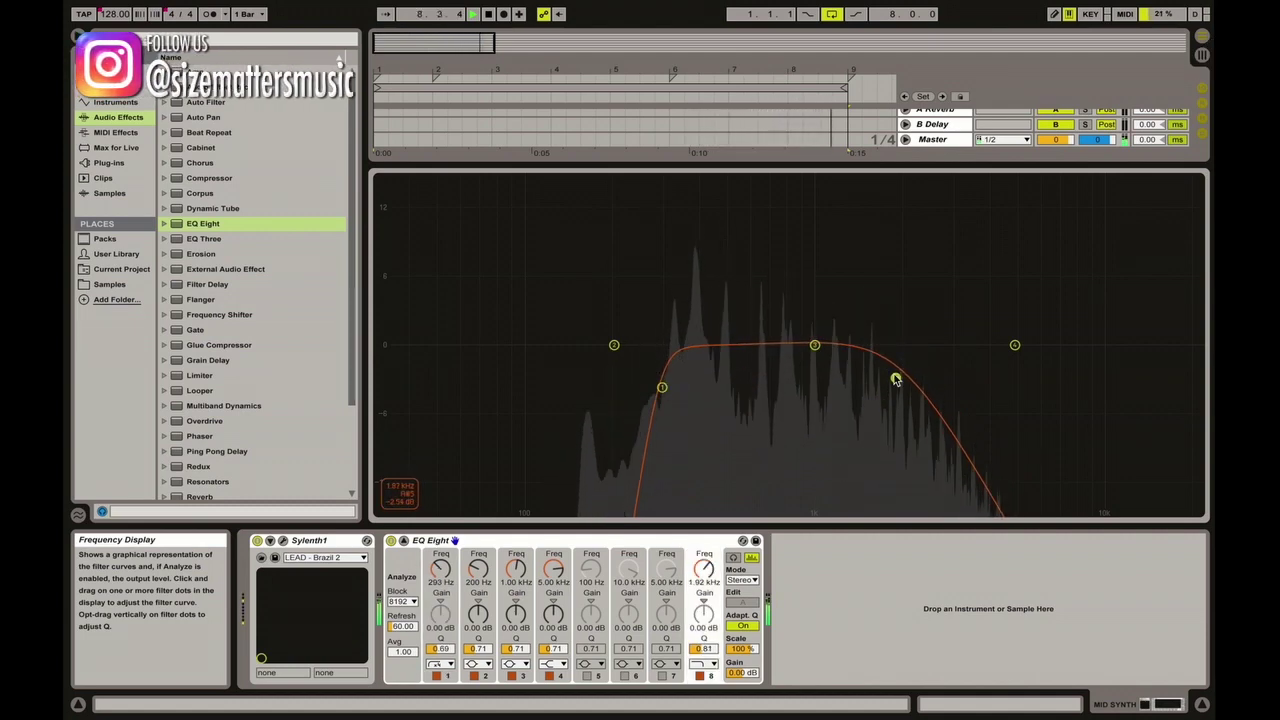
double_click(894, 164)
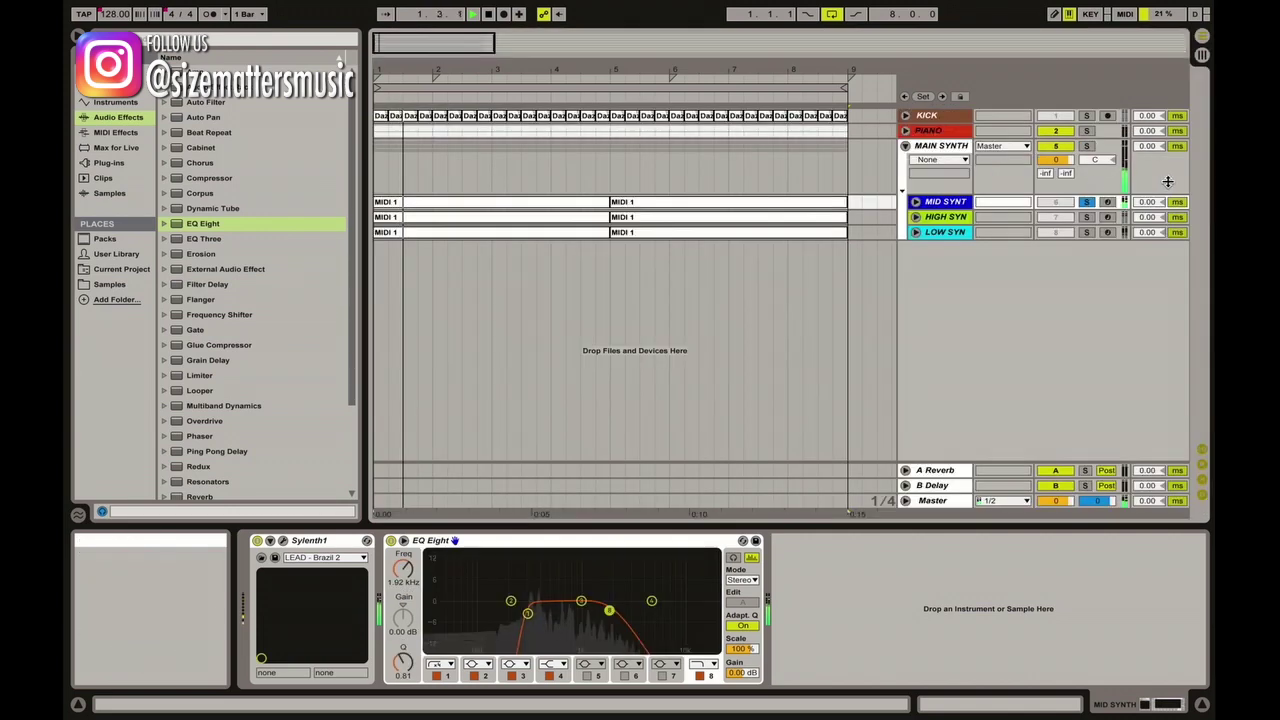
Step: Solo HIGH SYNTH instead of MID SYNTH and insert a new EQ Eight between Sylenth1 and the existing EQ
click(1086, 202)
click(949, 218)
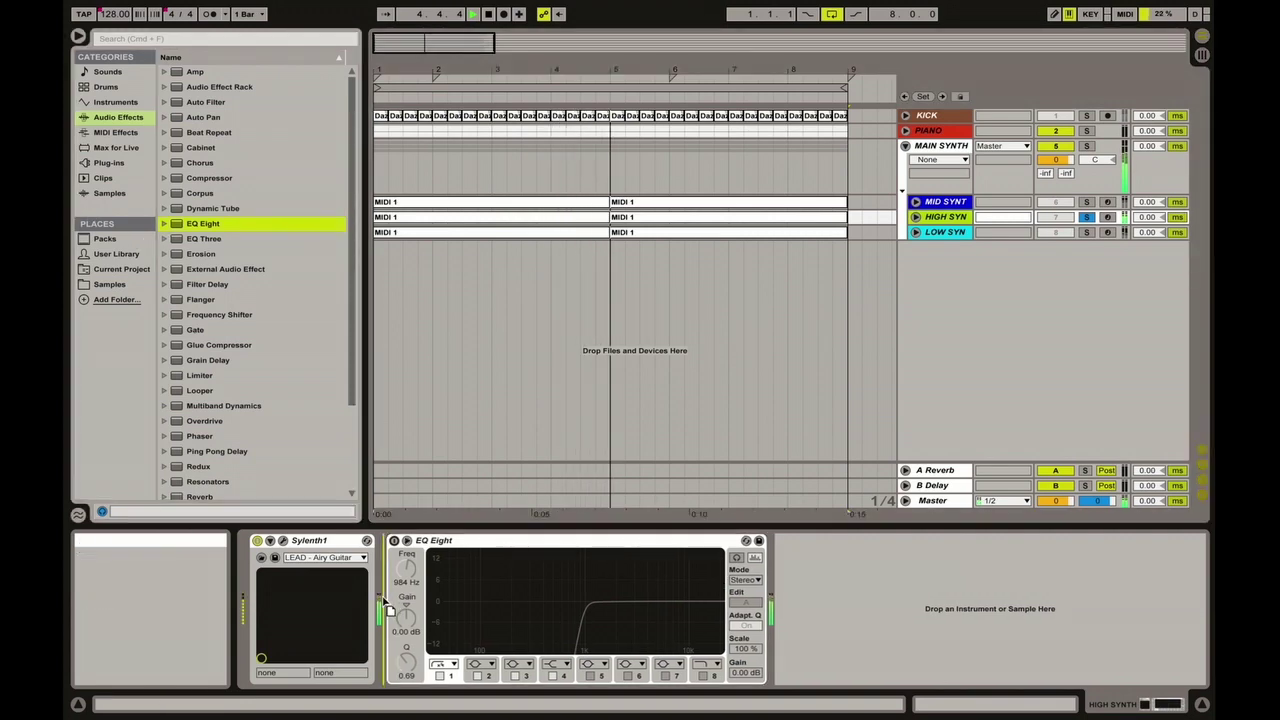
drag(379, 598, 381, 598)
double_click(549, 541)
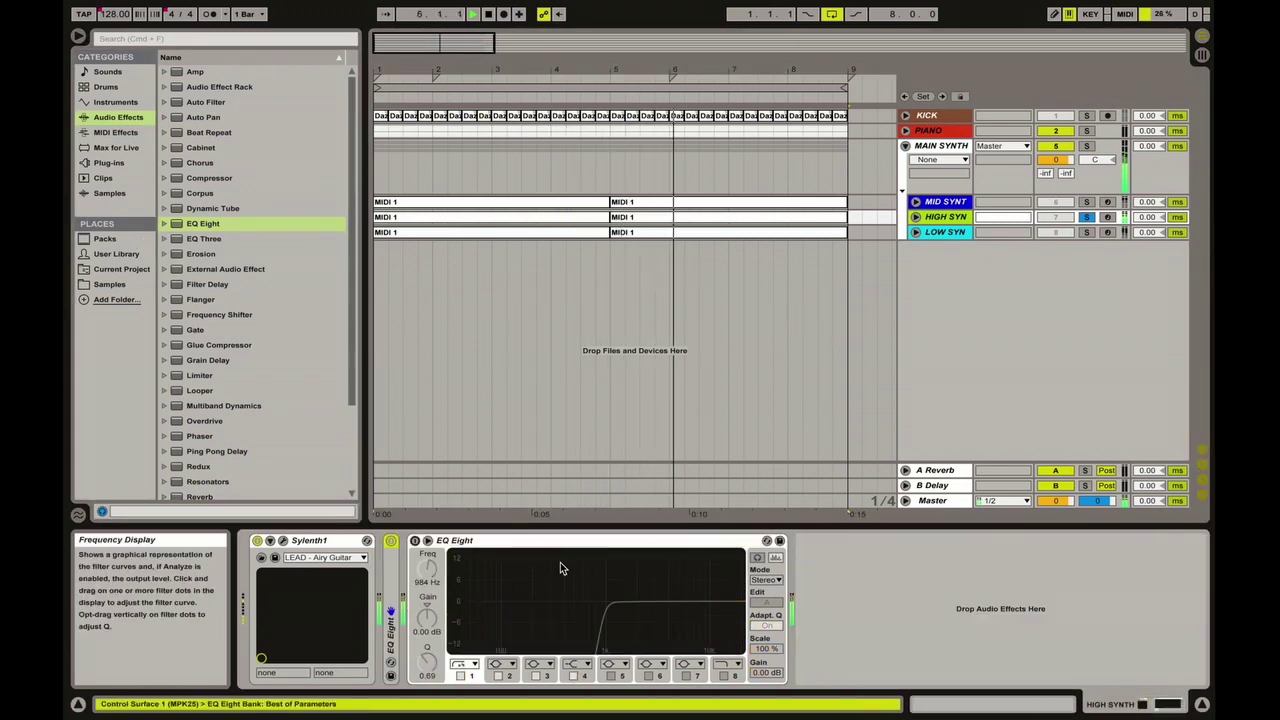
double_click(390, 597)
double_click(463, 580)
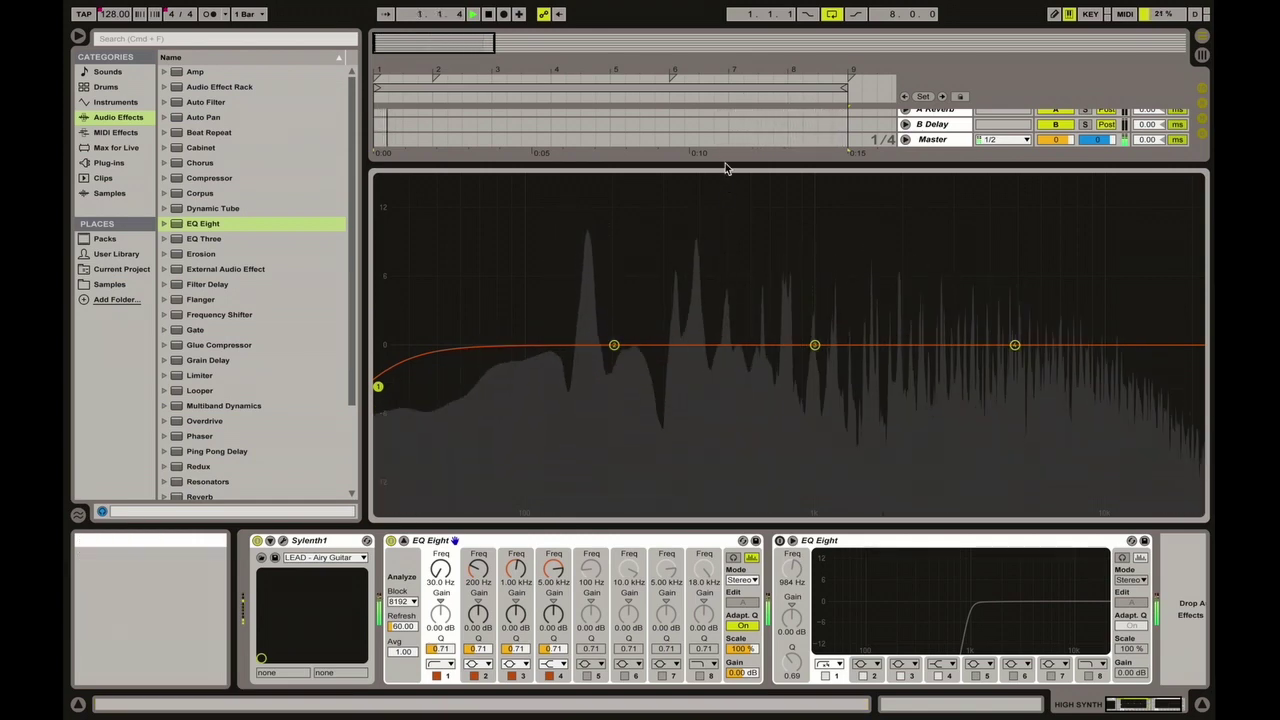
drag(726, 168, 600, 505)
Step: Change band 1 of the new HIGH SYNTH EQ Eight to a steep low cut and raise its frequency to 771 Hz
click(440, 664)
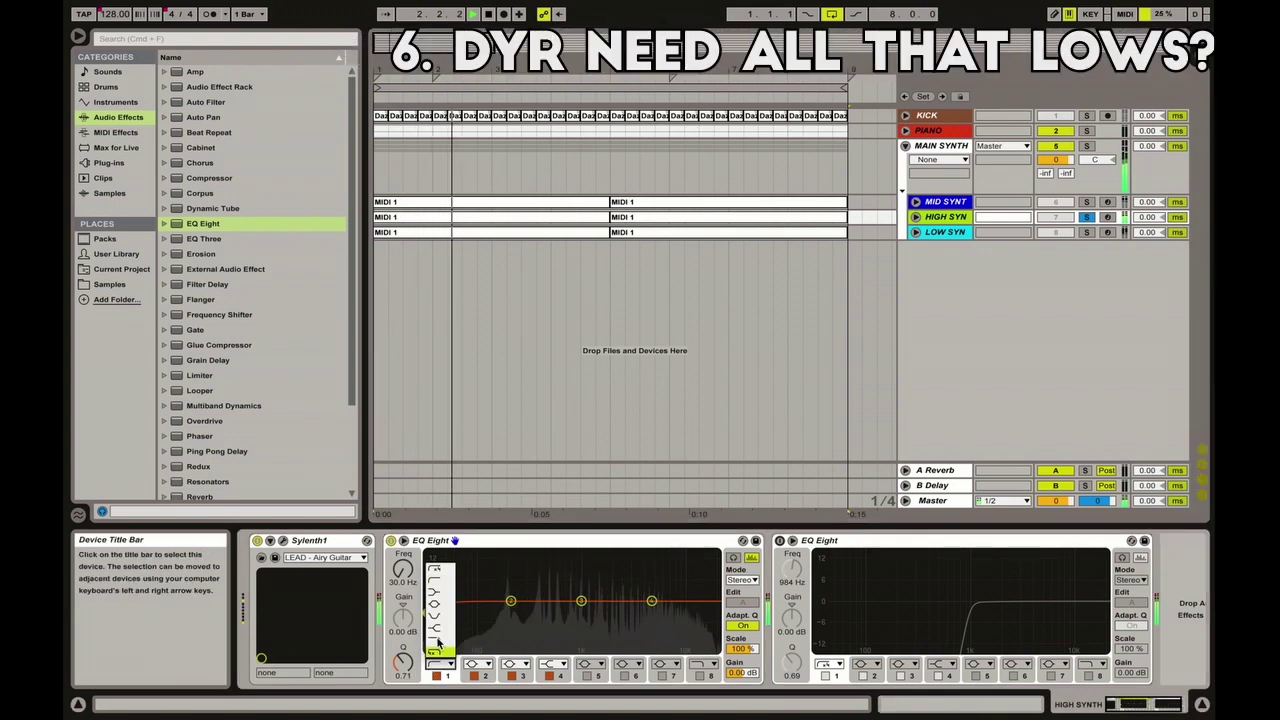
click(444, 574)
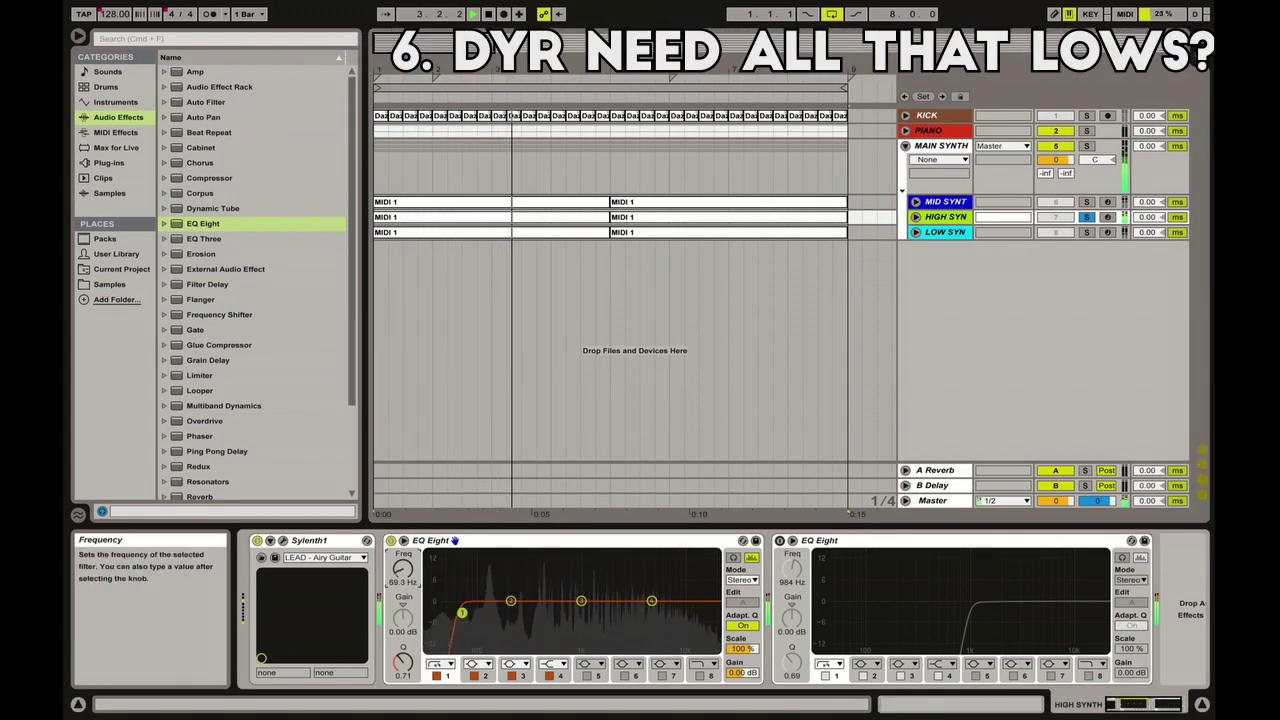
drag(497, 612, 597, 612)
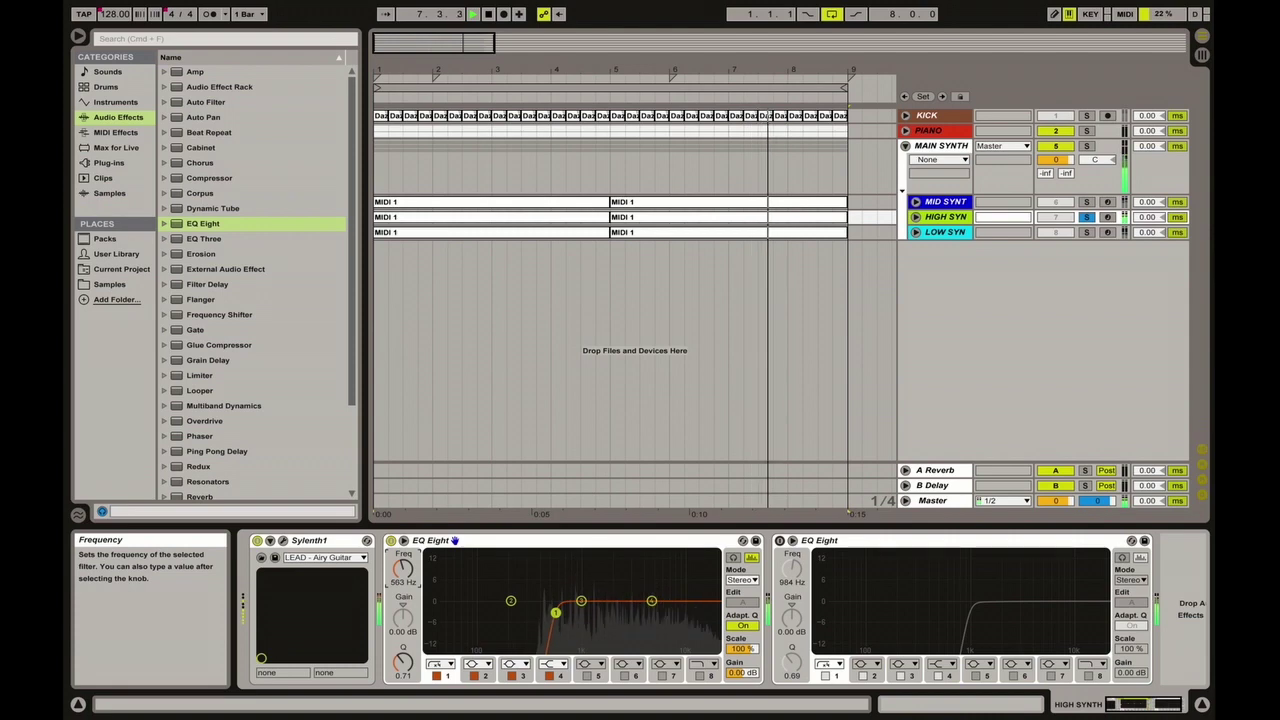
drag(572, 612, 549, 612)
click(404, 541)
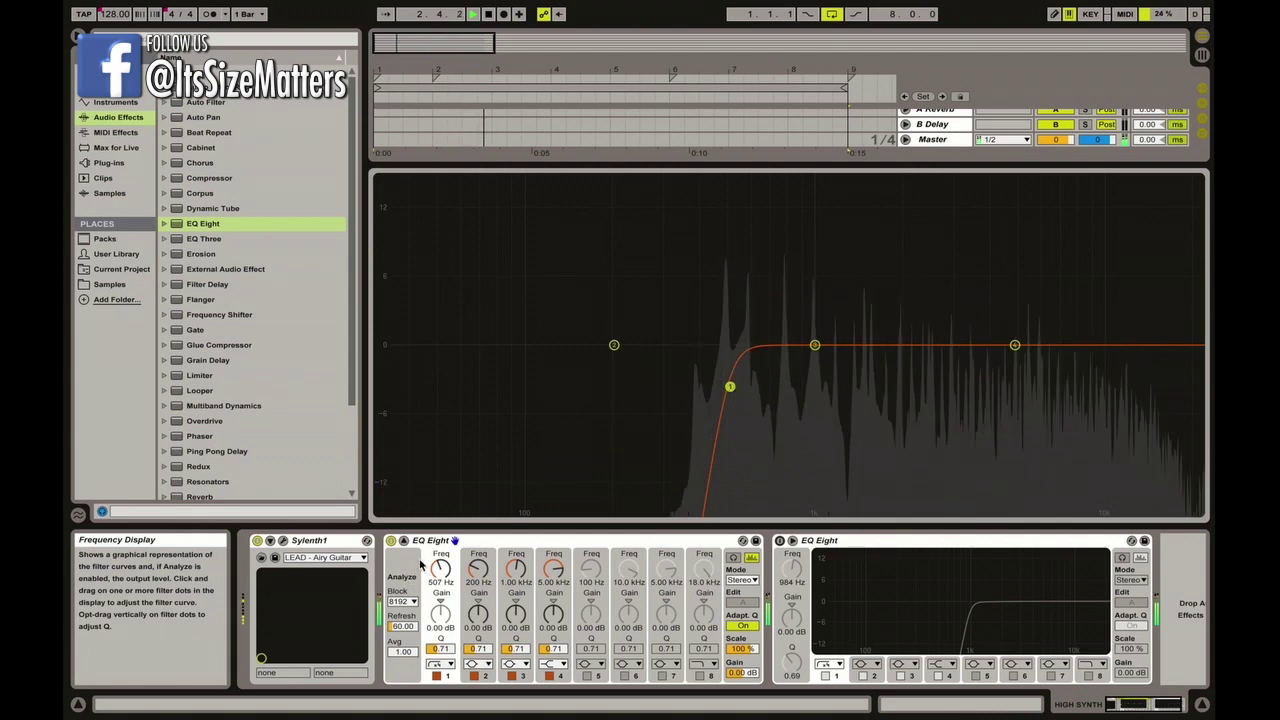
mouse_move(438, 570)
mouse_down()
mouse_move(438, 543)
mouse_move(440, 554)
mouse_up()
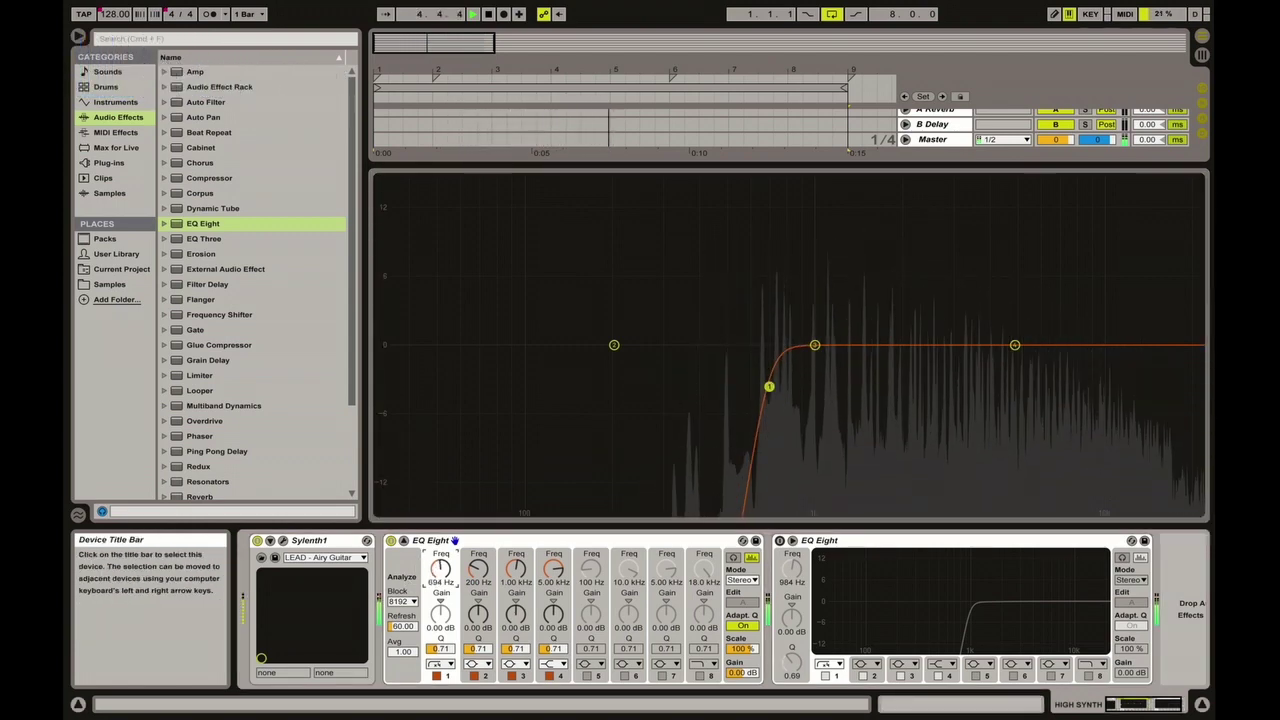
click(1180, 165)
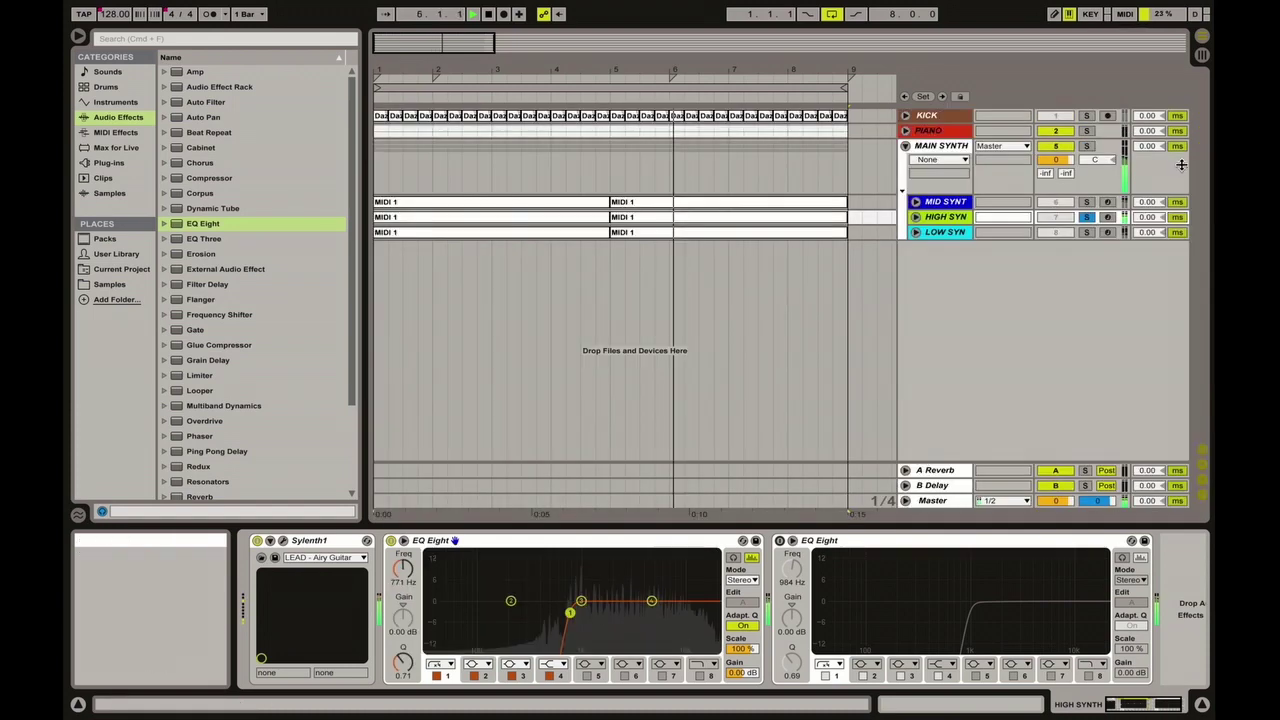
Step: Solo MID SYNTH alongside HIGH SYNTH and lower the HIGH SYNTH low cut to 721 Hz with Q 0.72
super+click(1088, 203)
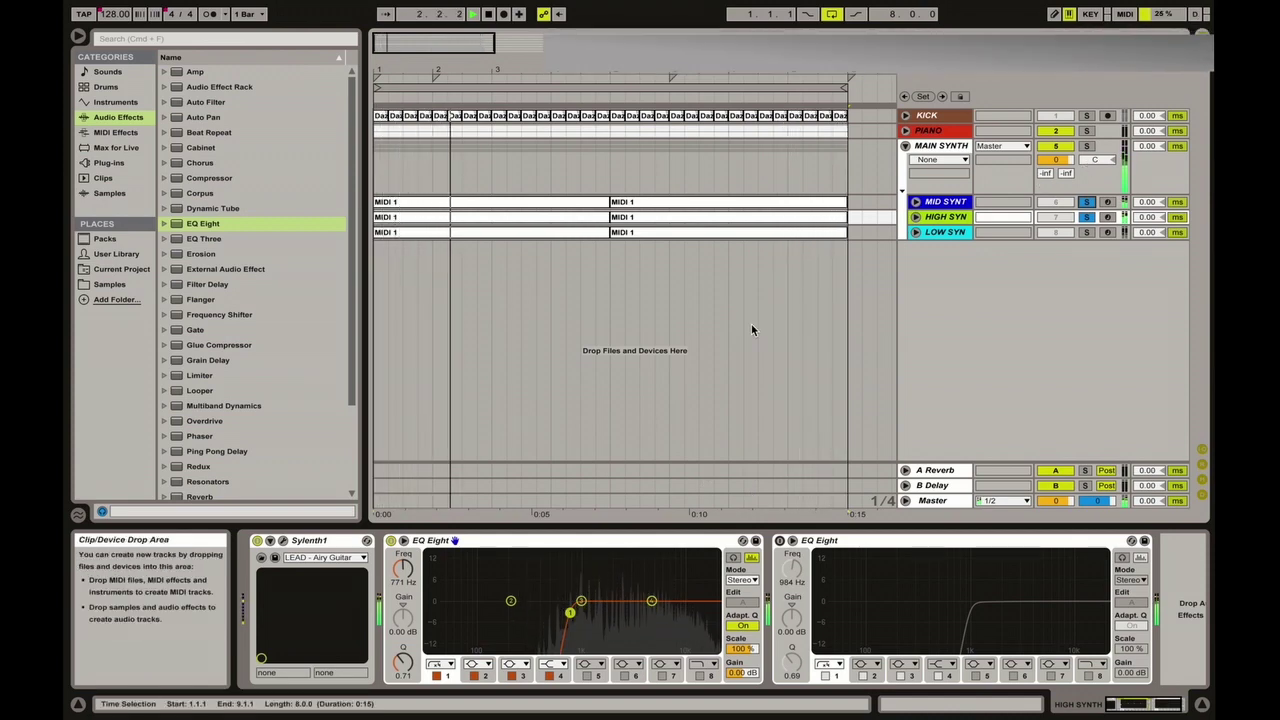
drag(570, 617, 567, 617)
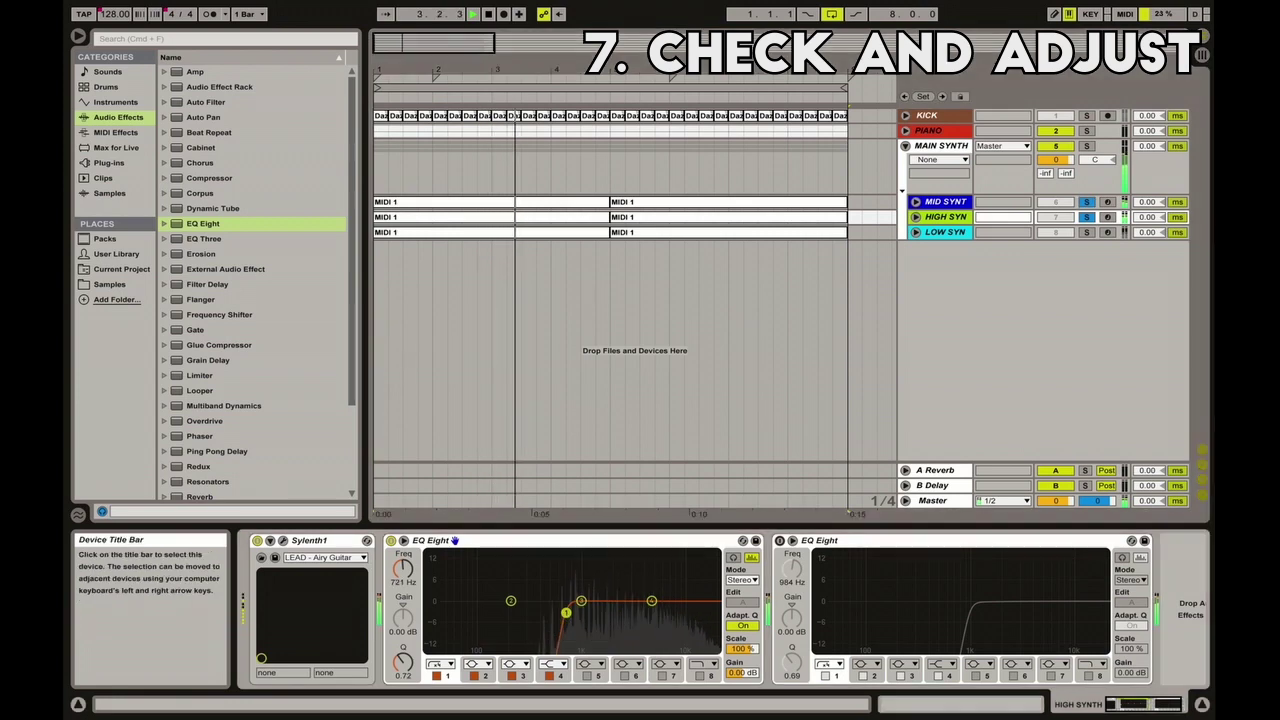
Step: Raise the low cut of the active HIGH SYNTH EQ Eight to 966 Hz
drag(572, 617, 578, 613)
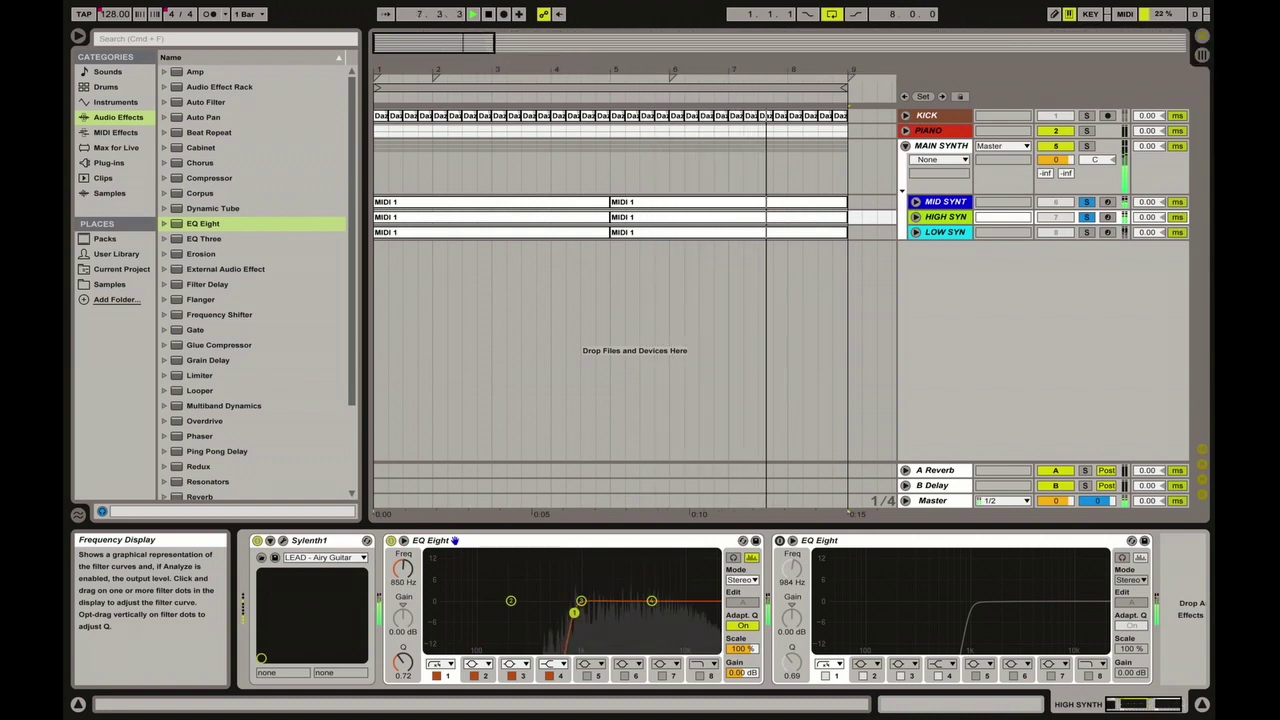
drag(574, 612, 580, 610)
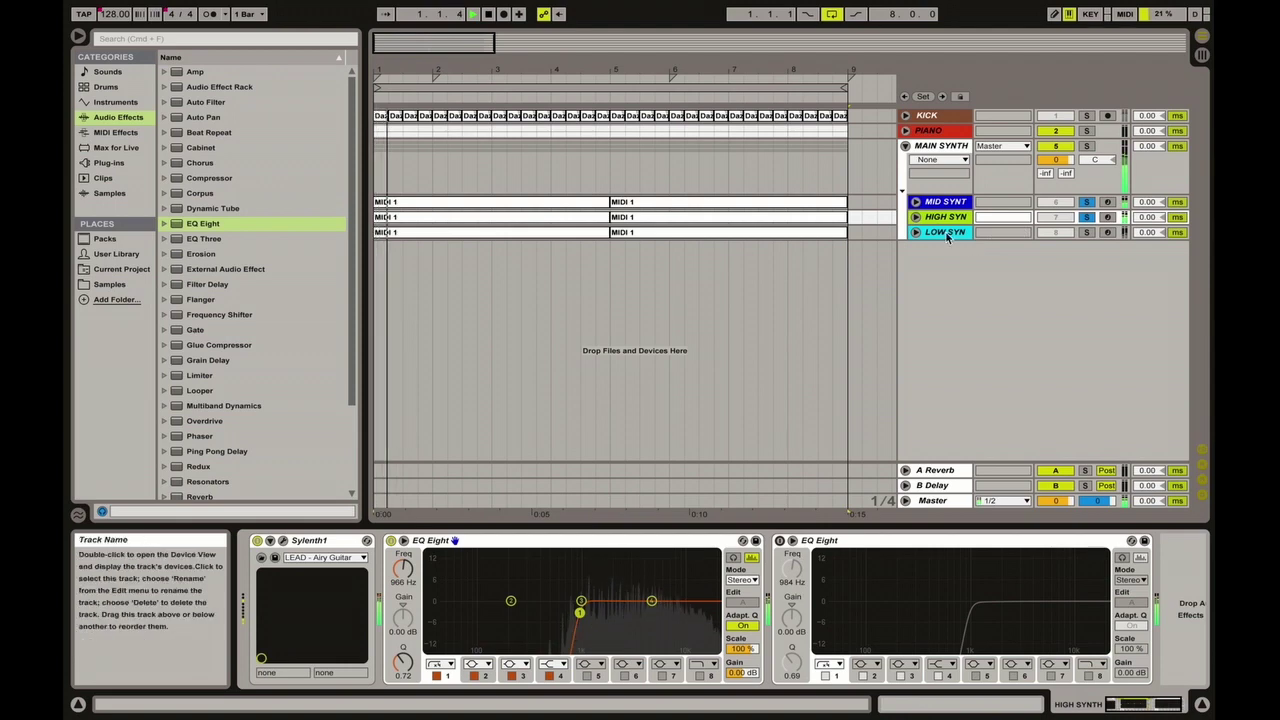
Step: Solo LOW SYNTH and check the filter control cutoff in its Sylenth1 editor, closing the editor when done
click(1087, 232)
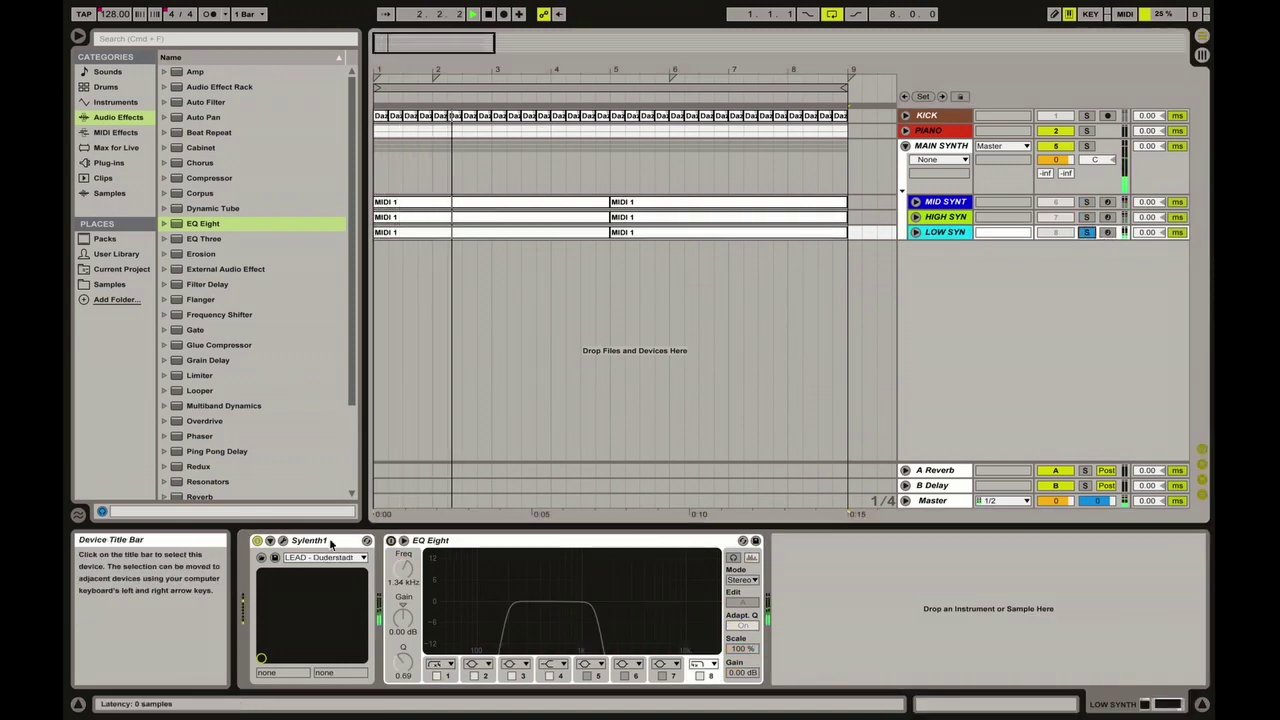
click(283, 540)
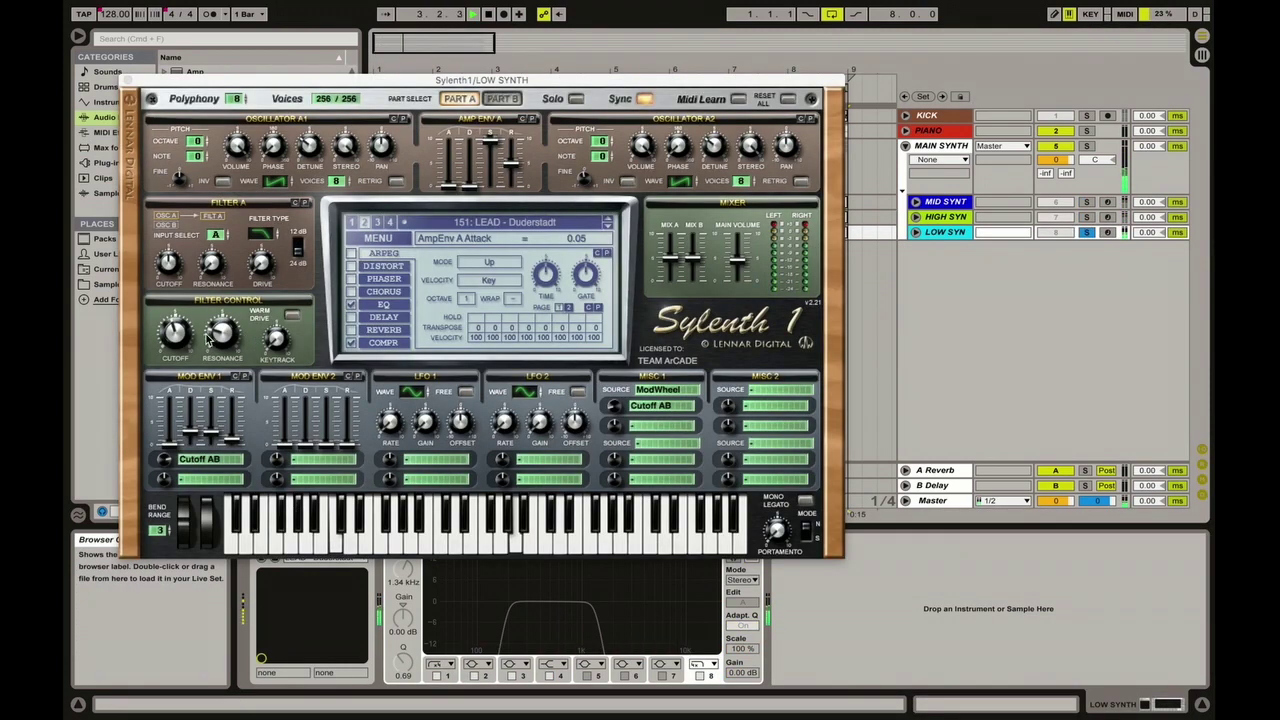
click(176, 334)
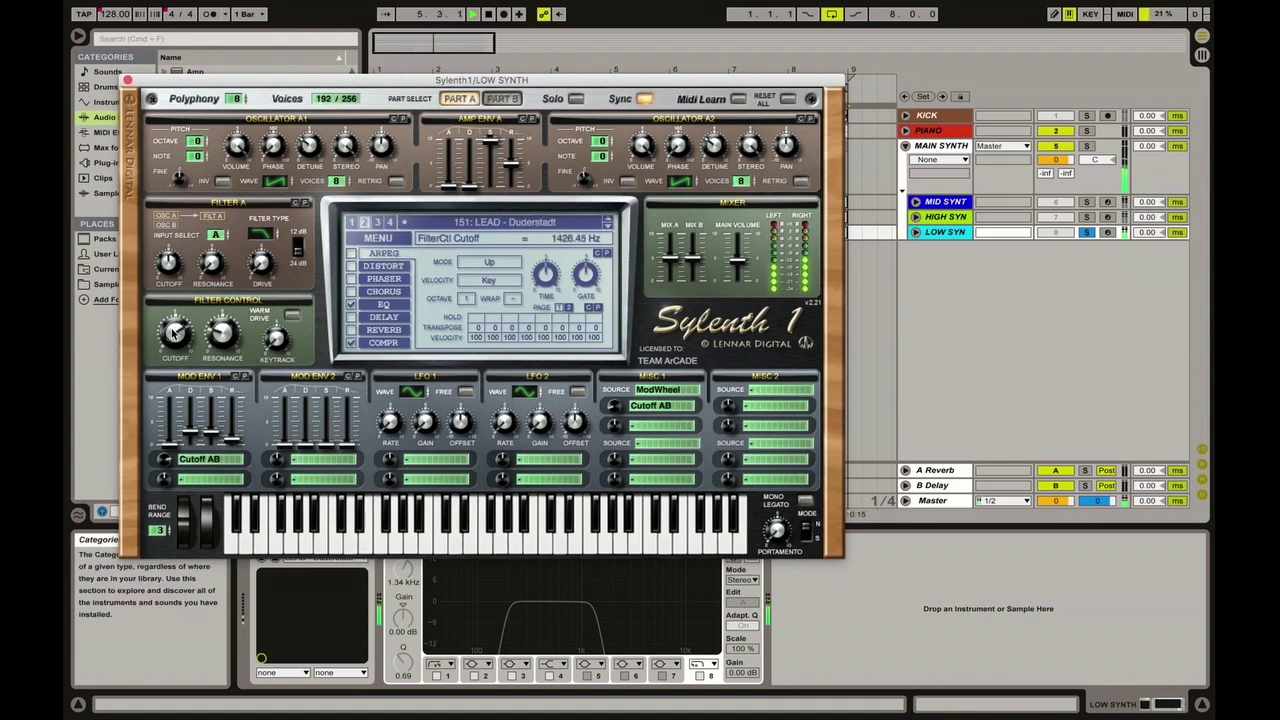
click(127, 80)
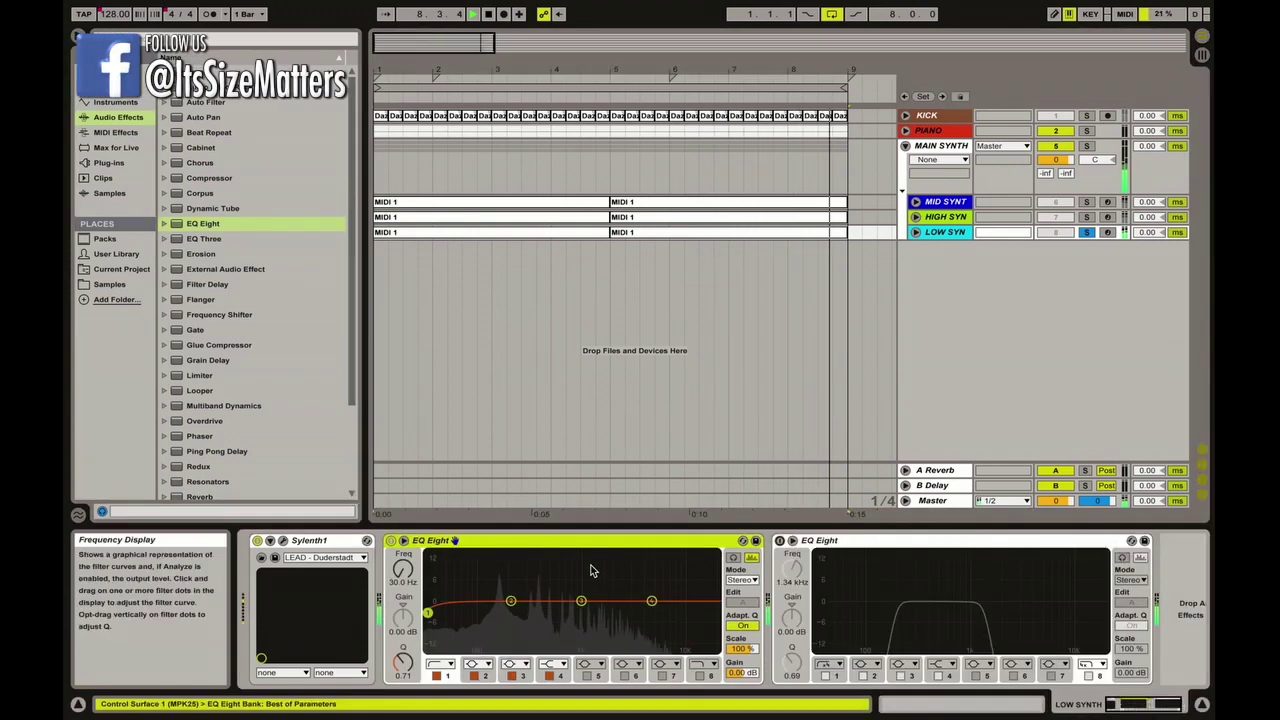
Step: Make band 1 of the new LOW SYNTH EQ Eight a steep low cut at 100 Hz, Q 0.72, and move band 2 to 210 Hz at -0.22 dB
click(455, 540)
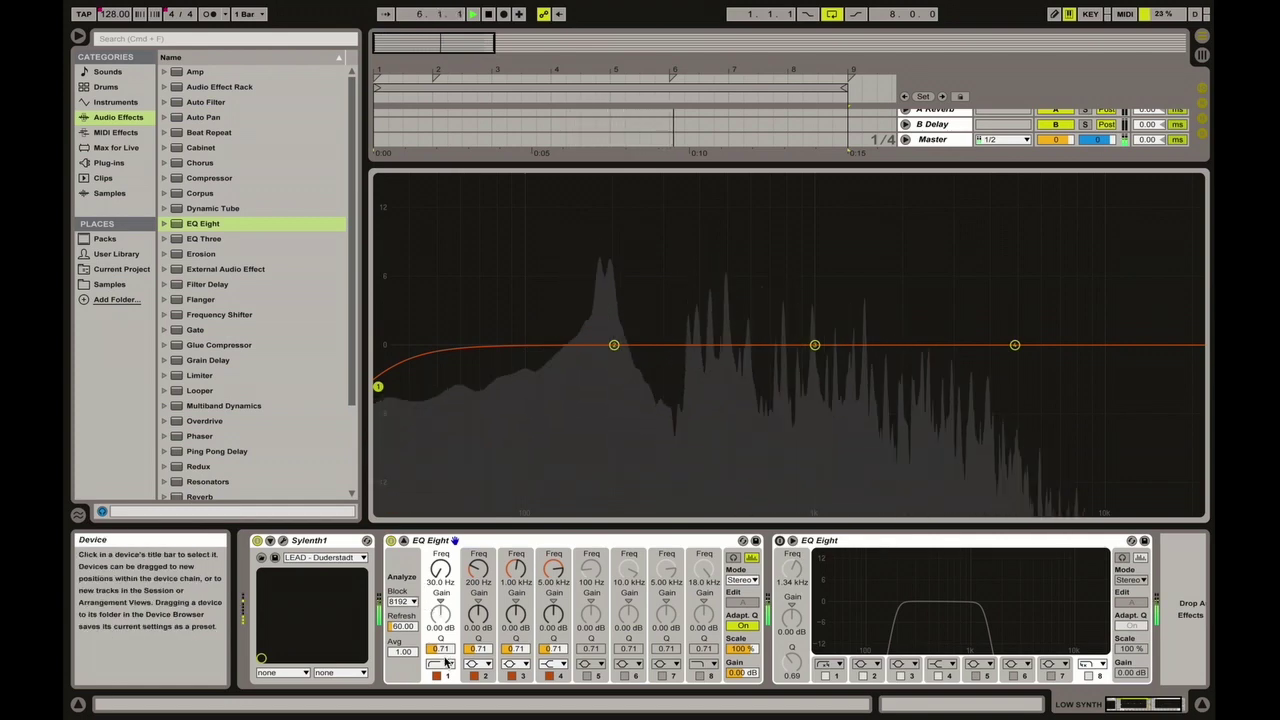
click(440, 664)
click(435, 578)
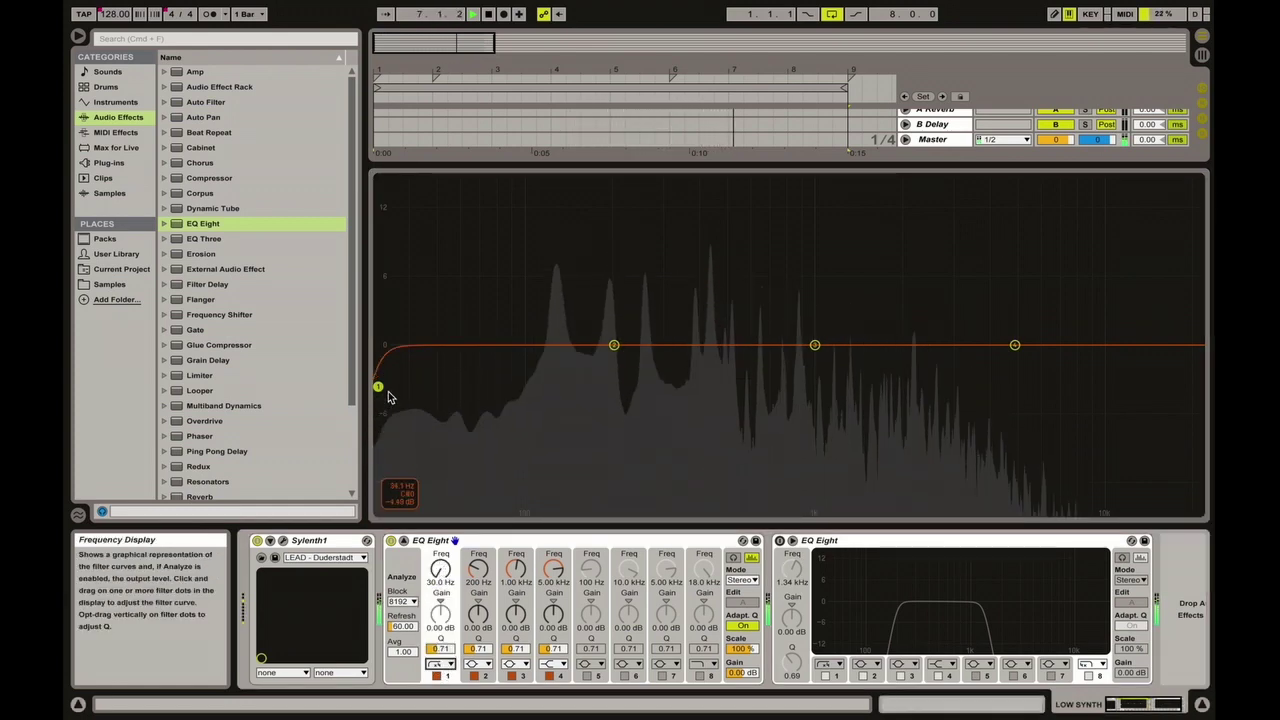
drag(380, 388, 418, 381)
mouse_move(506, 378)
mouse_down()
mouse_move(591, 377)
mouse_move(508, 379)
mouse_move(529, 383)
mouse_up()
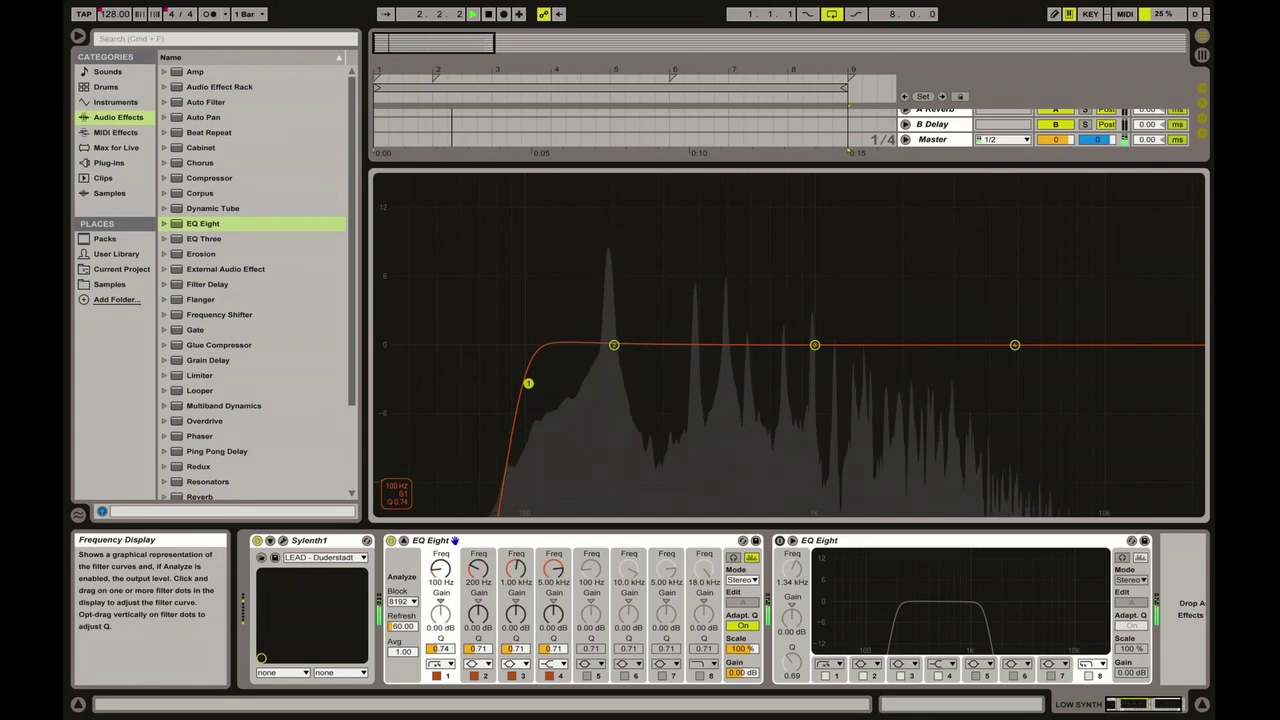
mouse_move(614, 346)
mouse_down()
mouse_move(614, 249)
mouse_move(671, 254)
mouse_move(602, 254)
mouse_move(617, 254)
mouse_move(620, 347)
mouse_up()
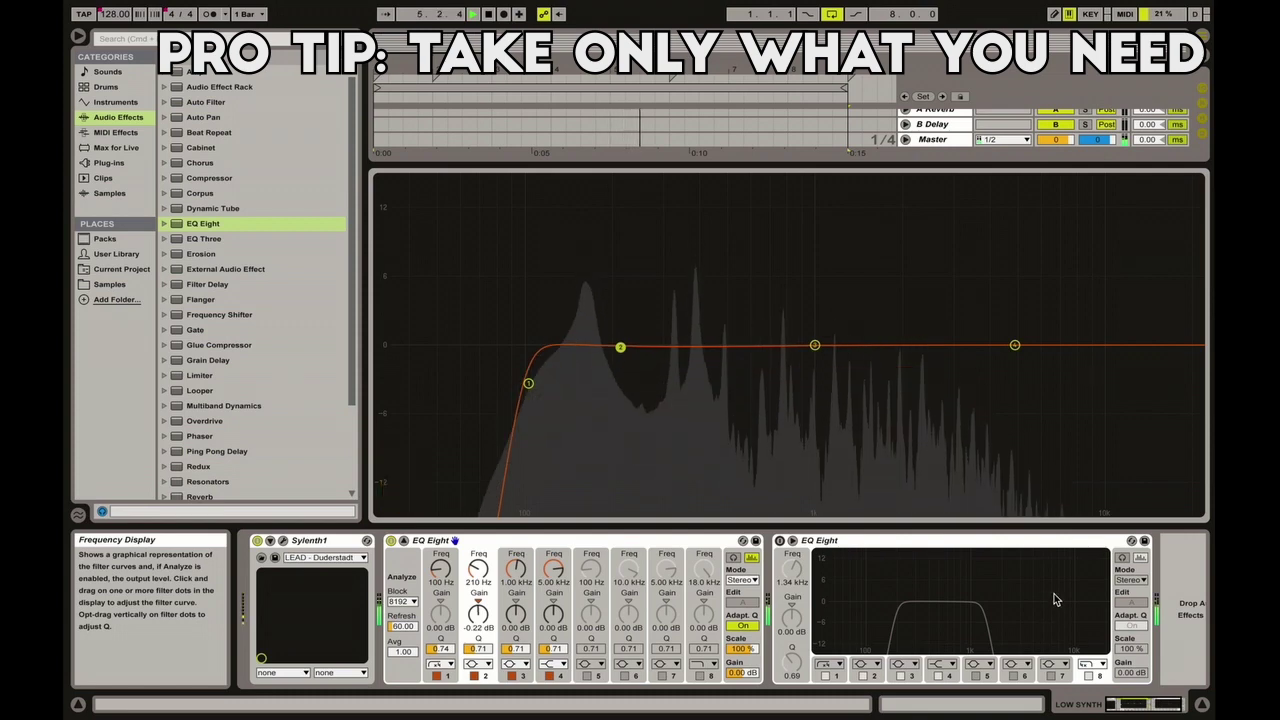
drag(528, 383, 528, 385)
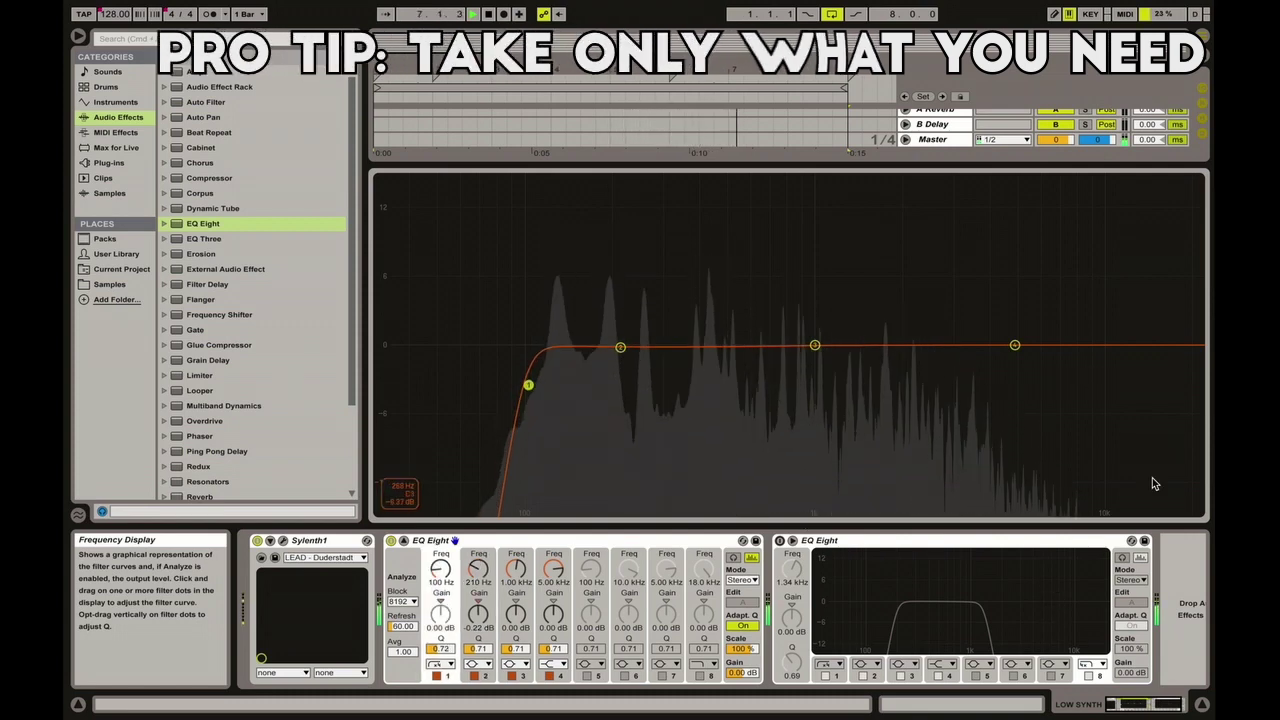
Step: Enable band 8 of the LOW SYNTH EQ Eight and make it a steep high cut at 603 Hz with Q 0.73
click(698, 676)
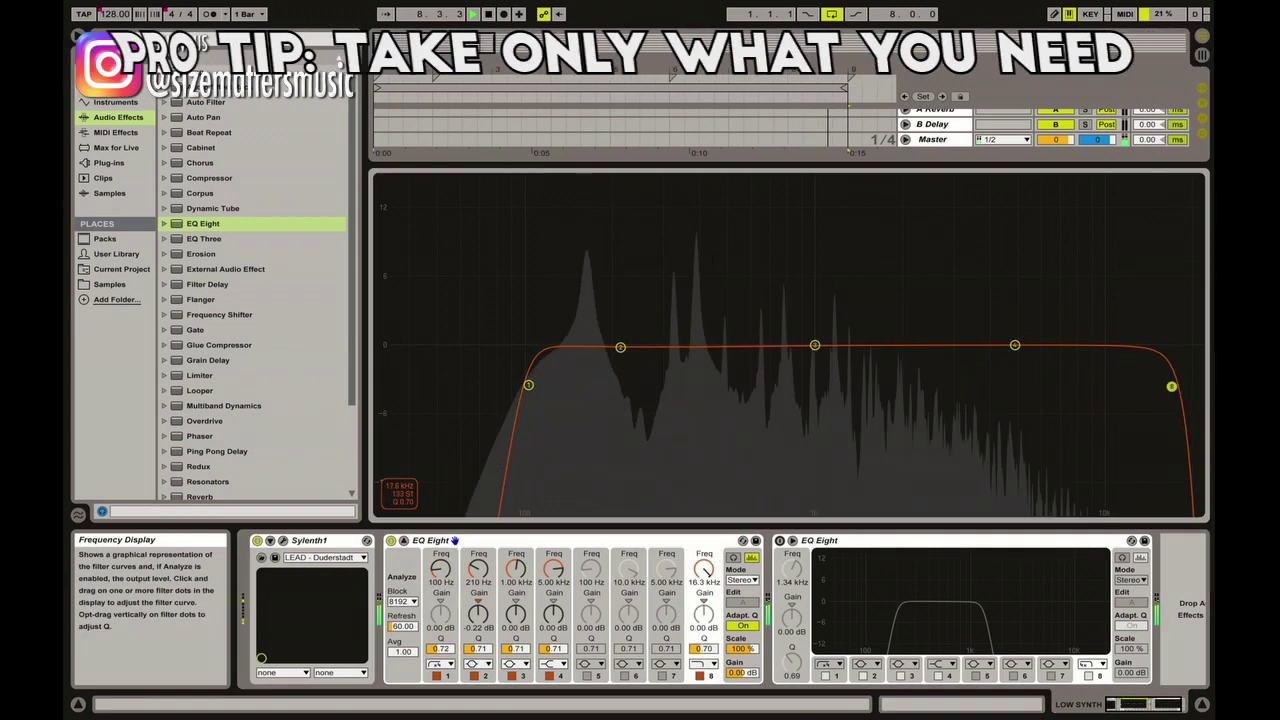
drag(1175, 387, 1049, 385)
drag(908, 381, 748, 373)
click(703, 664)
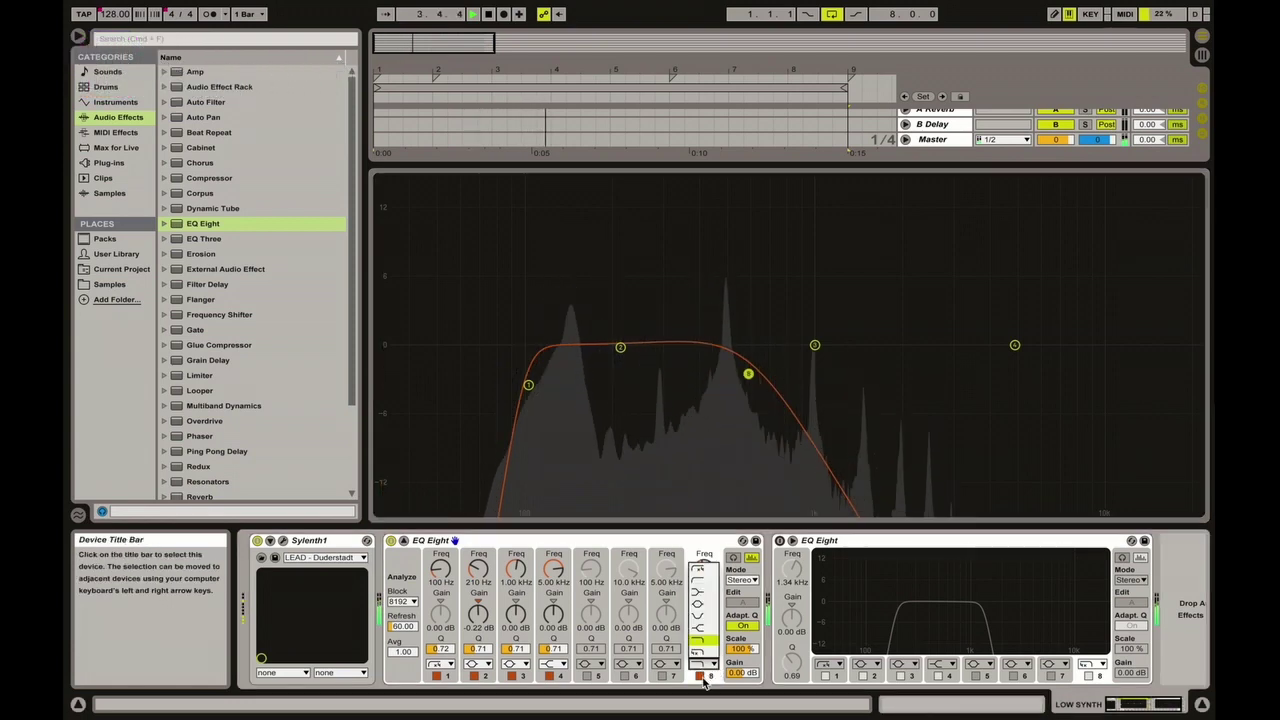
click(703, 680)
drag(748, 374, 751, 384)
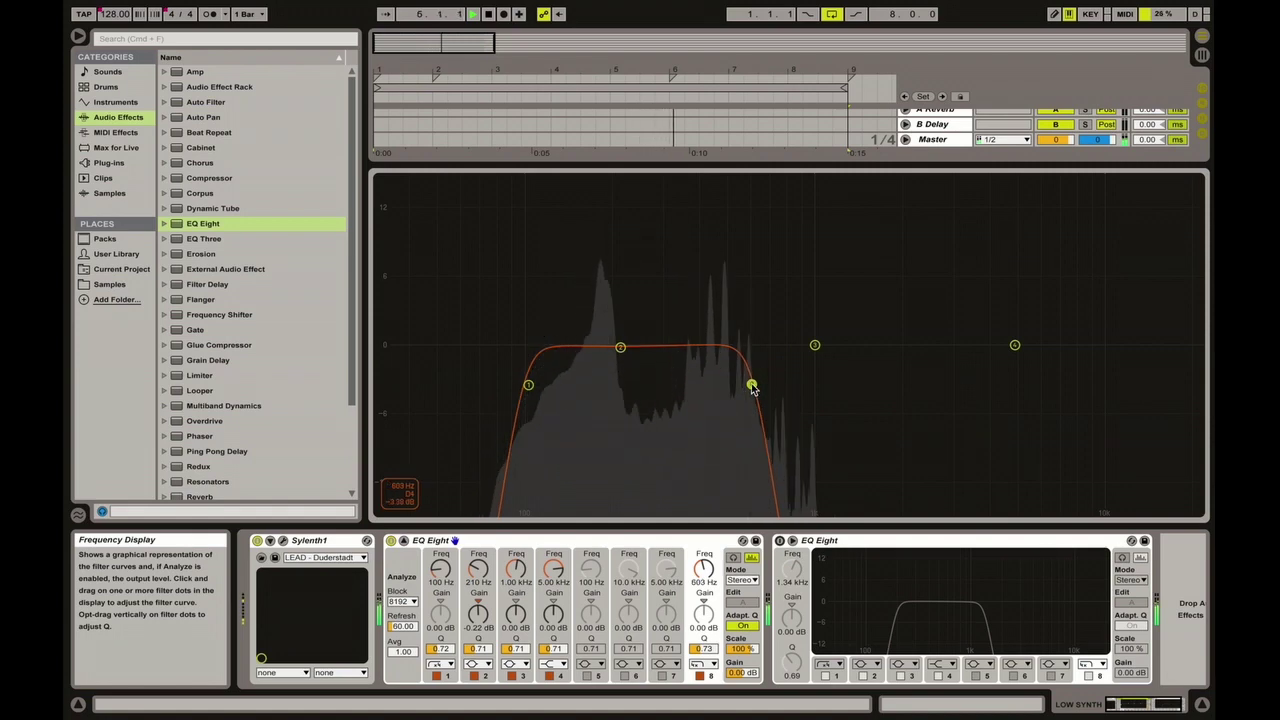
Step: Refine the LOW SYNTH EQ Eight to a low cut at 111 Hz, Q 0.74, and a high cut at 606 Hz, Q 0.75, and collapse its display
drag(532, 388, 541, 387)
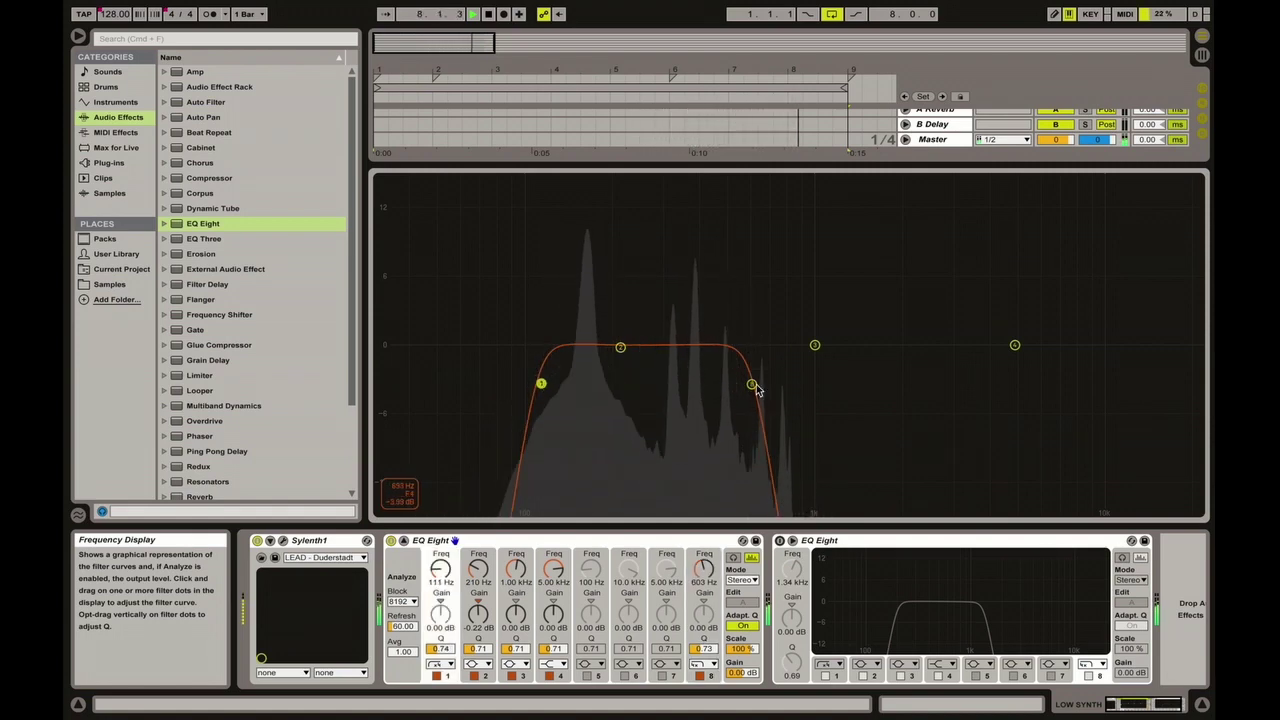
drag(753, 386, 754, 388)
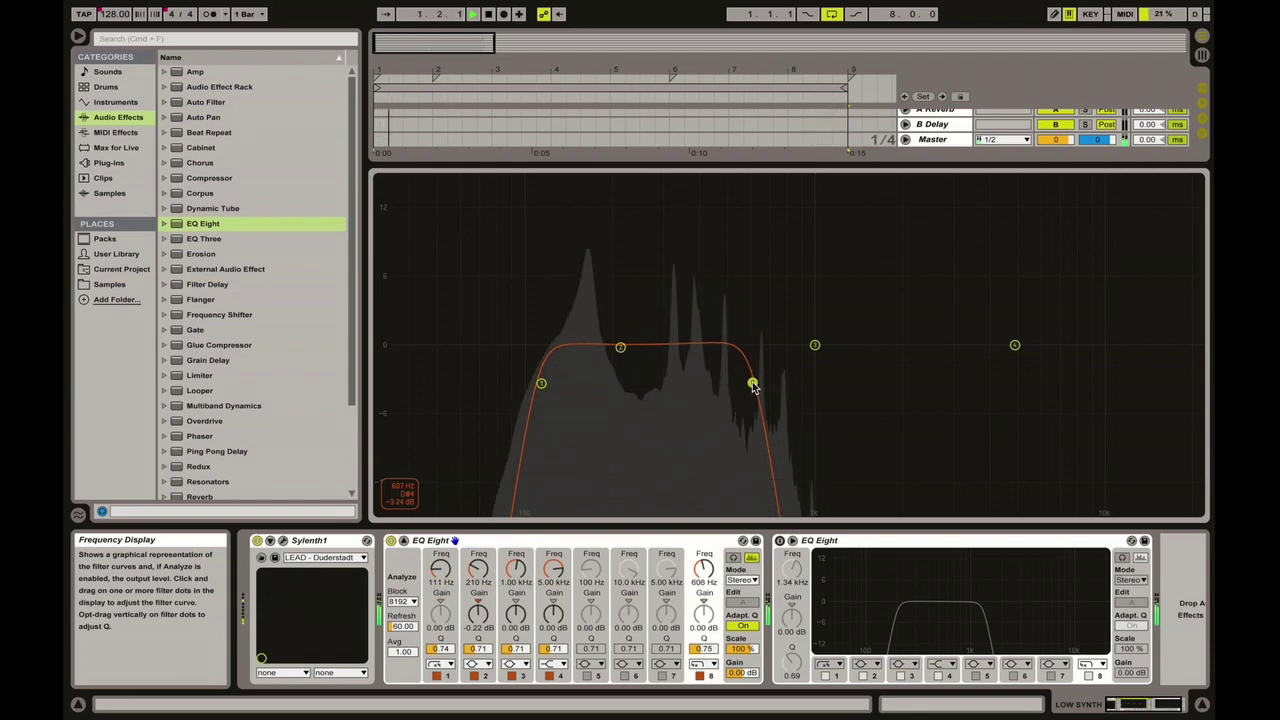
click(991, 164)
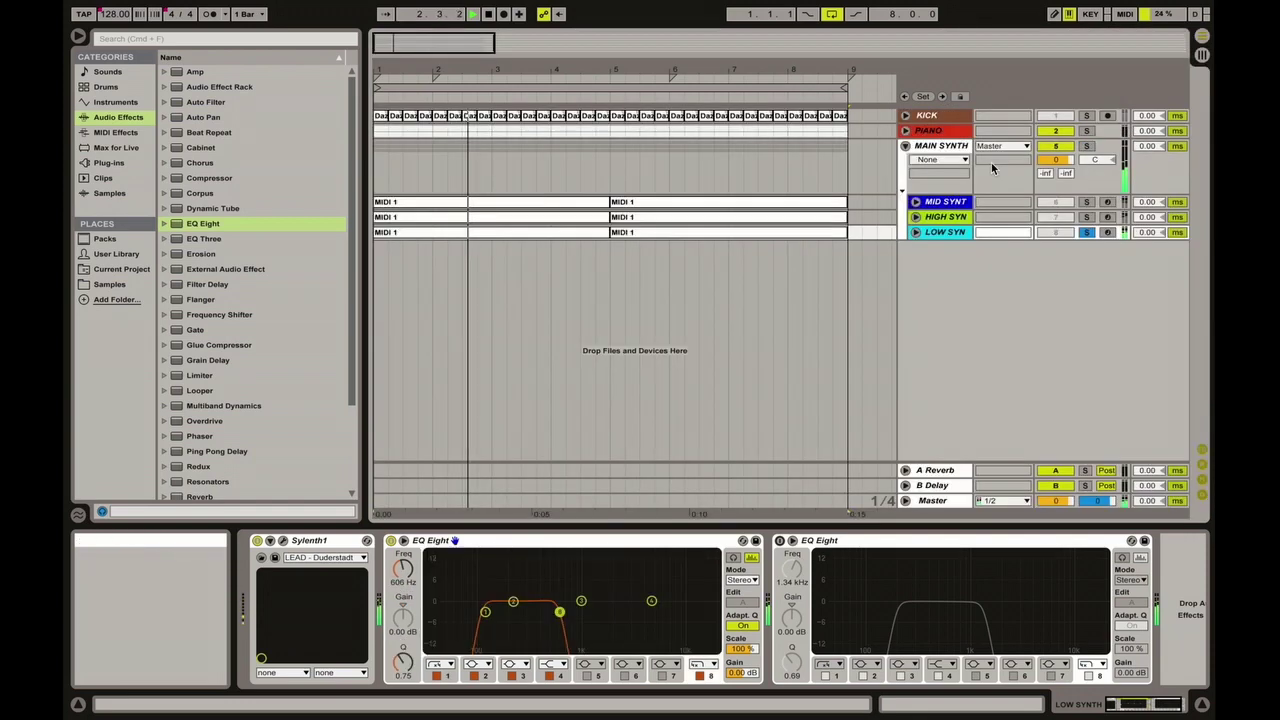
Step: Solo MID SYNTH alongside LOW SYNTH to compare them, and replace these solos with the whole MAIN SYNTH group
click(1087, 202)
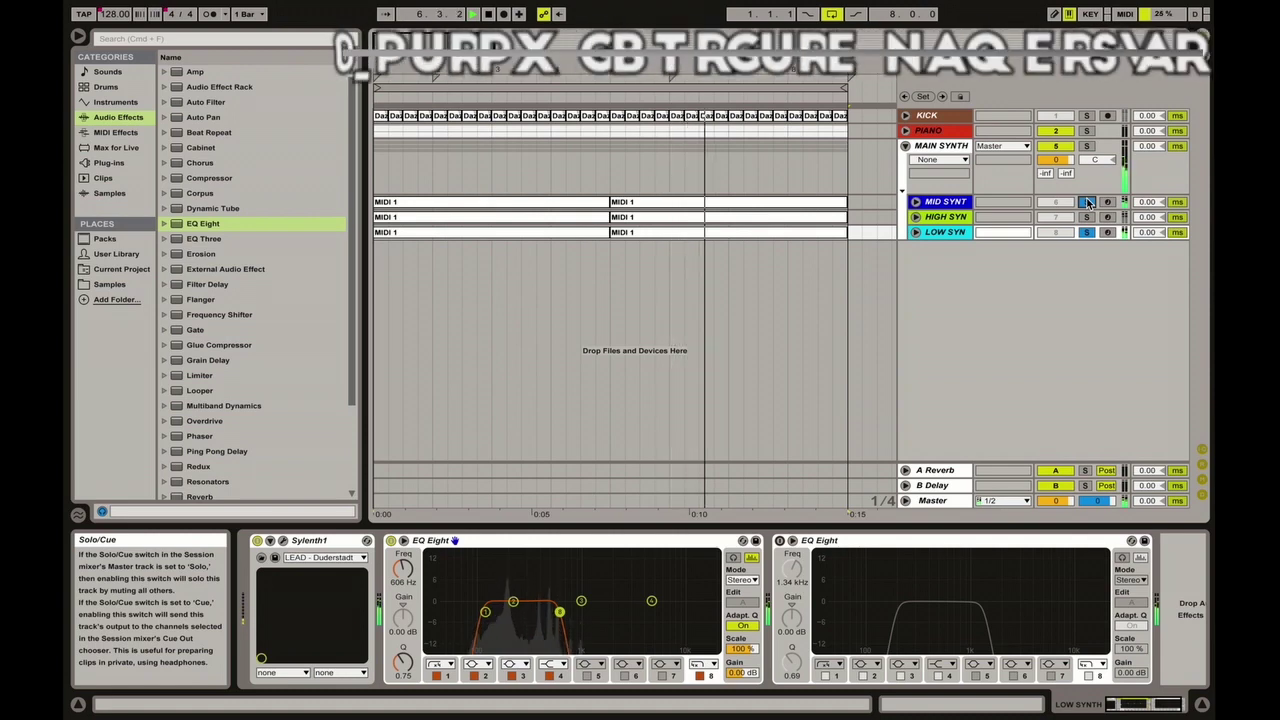
click(1088, 146)
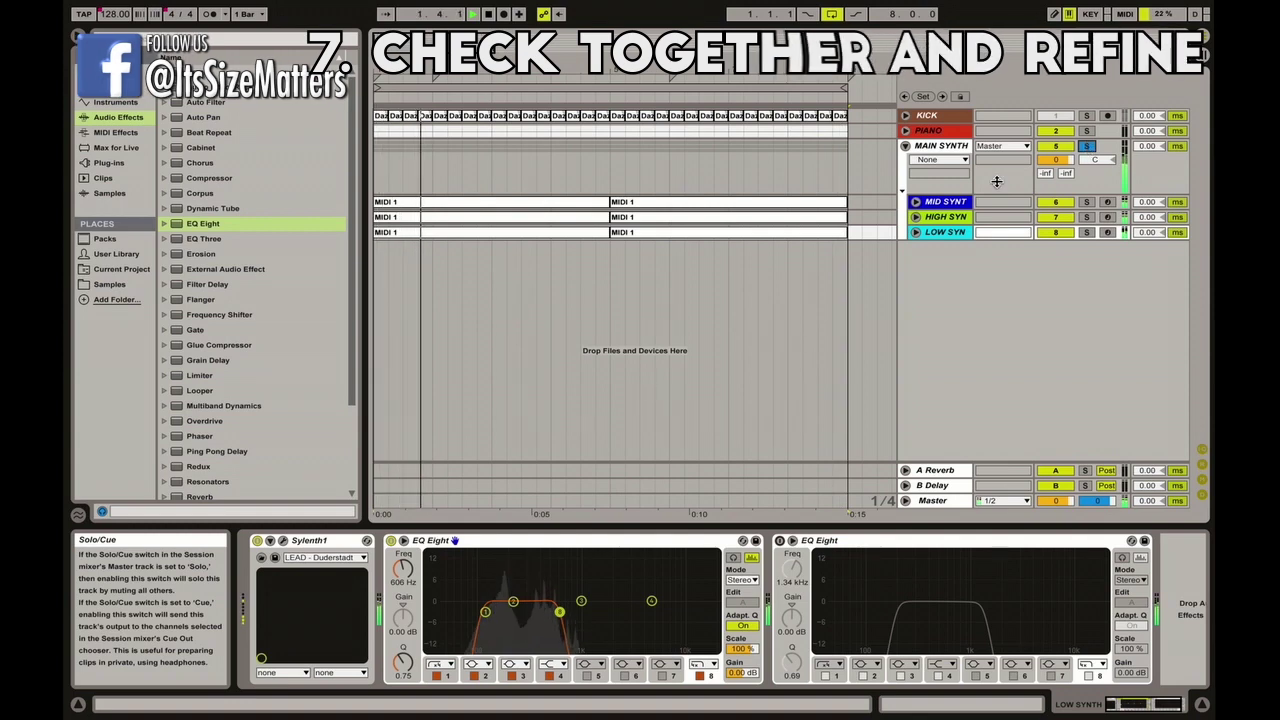
Step: Lower the HIGH SYNTH track volume to -14.6 dB and fold the track back up
click(915, 217)
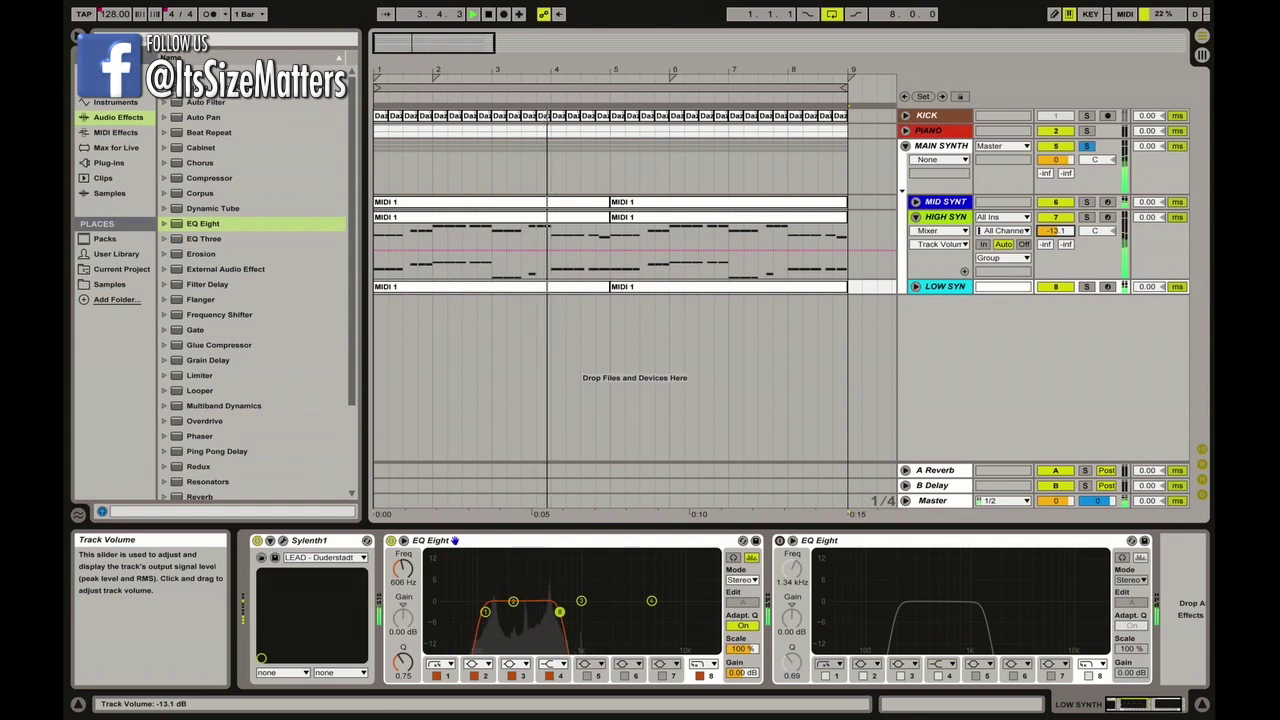
drag(1055, 231, 1055, 238)
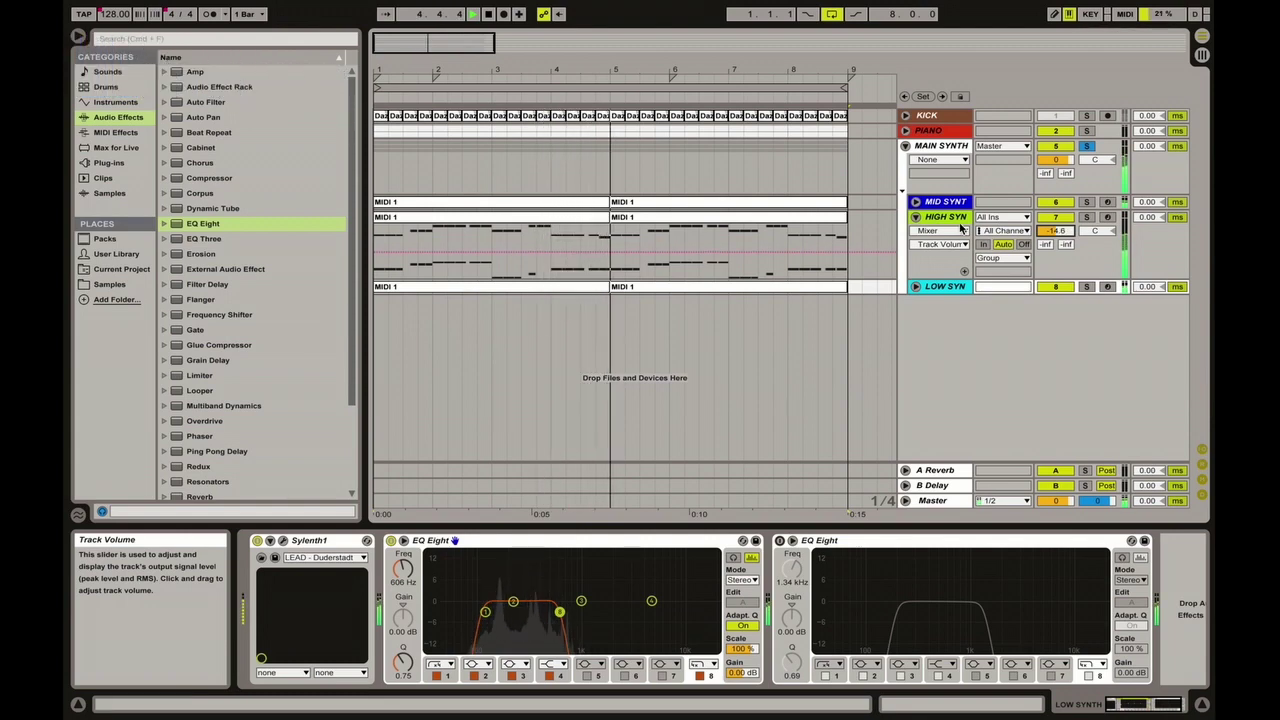
click(915, 217)
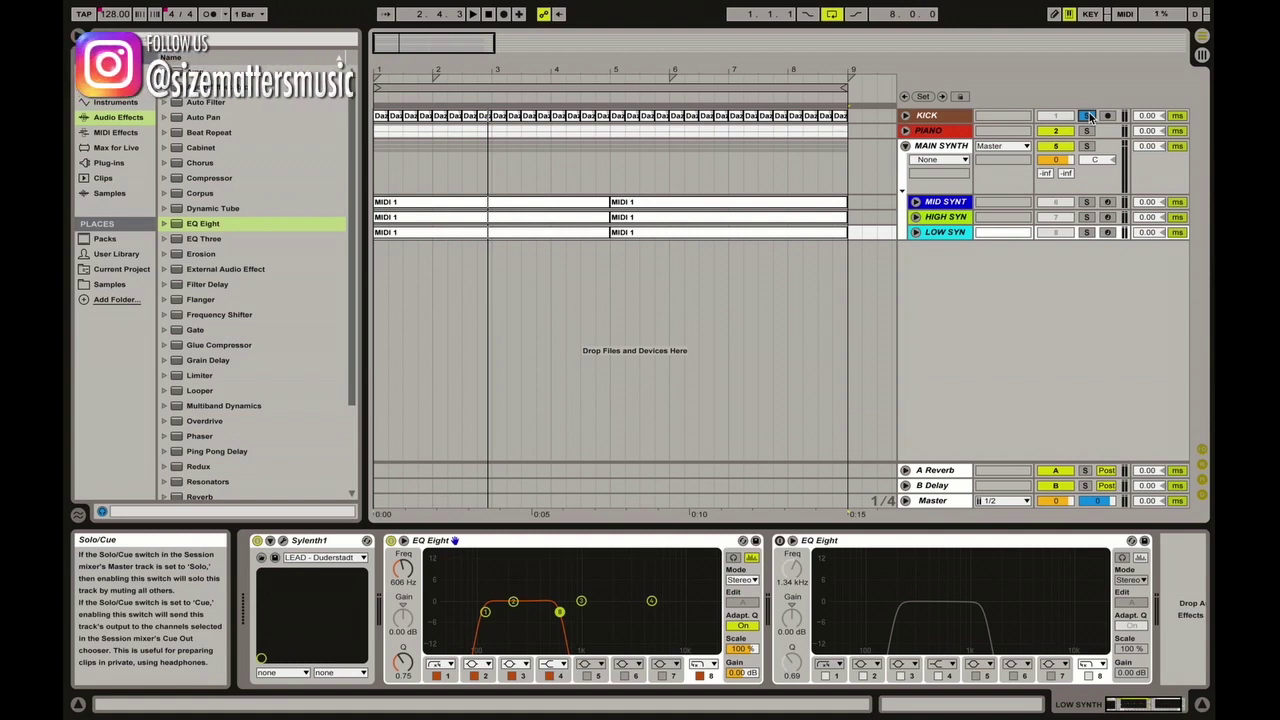
Step: Play back all tracks together with no solo active and collapse the MAIN SYNTH group
key(space)
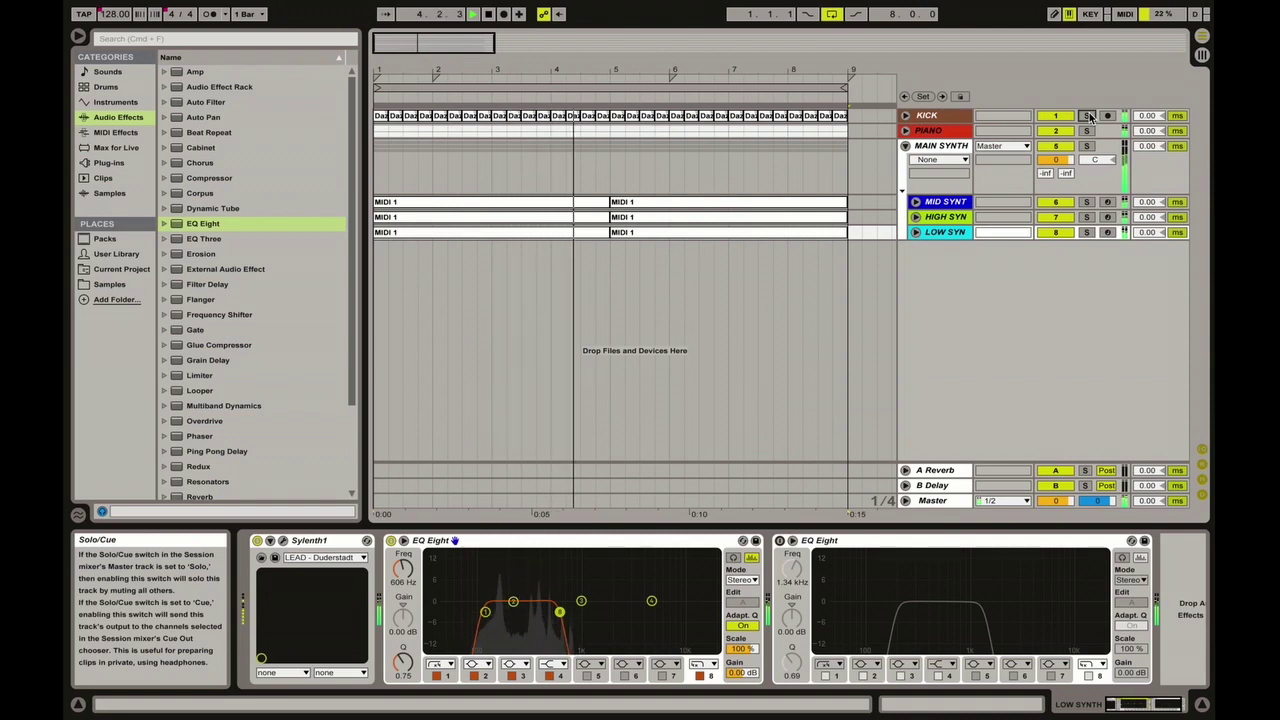
click(905, 146)
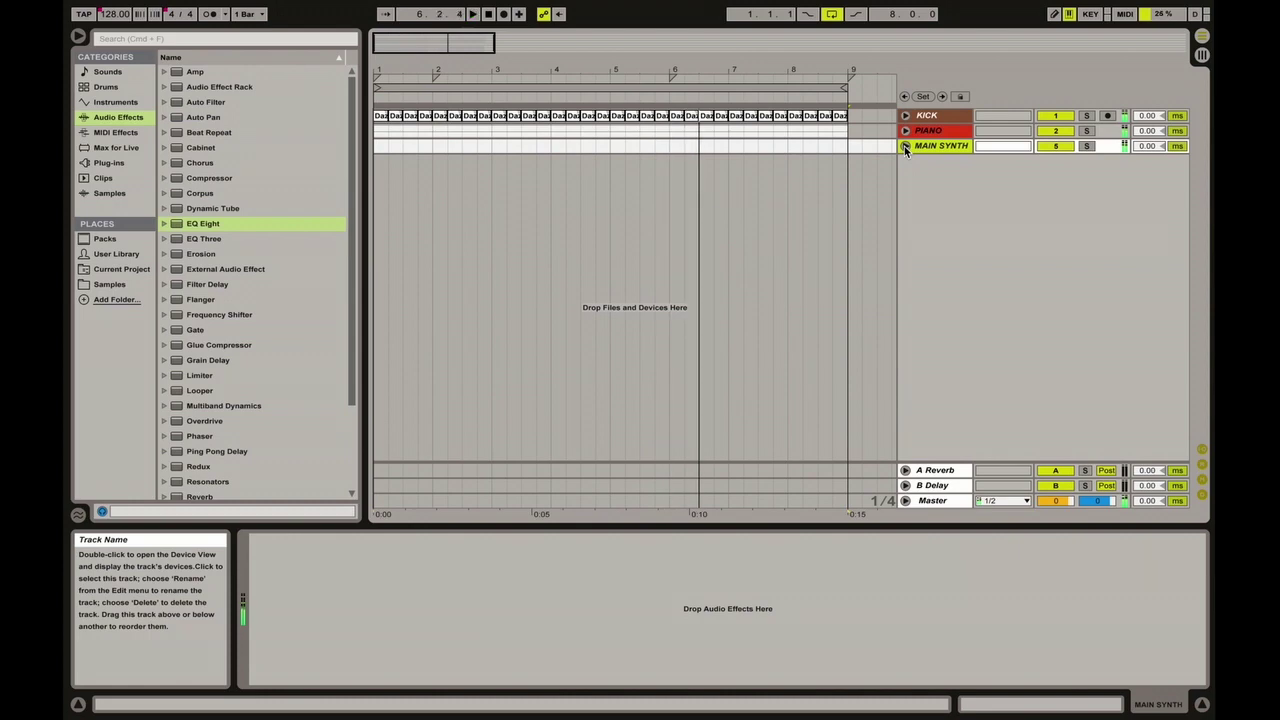
Step: Add a Sylenth1 plug-in on a new MIDI track and load the preset 209: BS HeavyMoogBass from bank 2
click(110, 163)
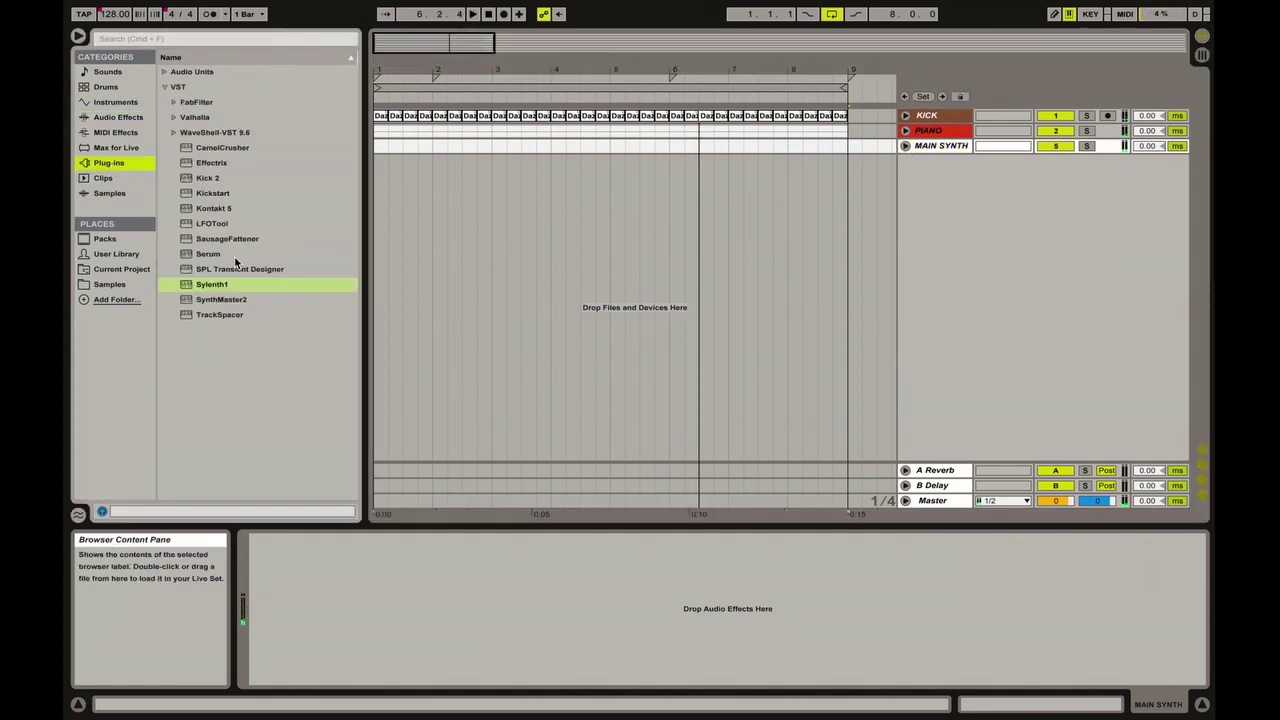
drag(476, 256, 476, 258)
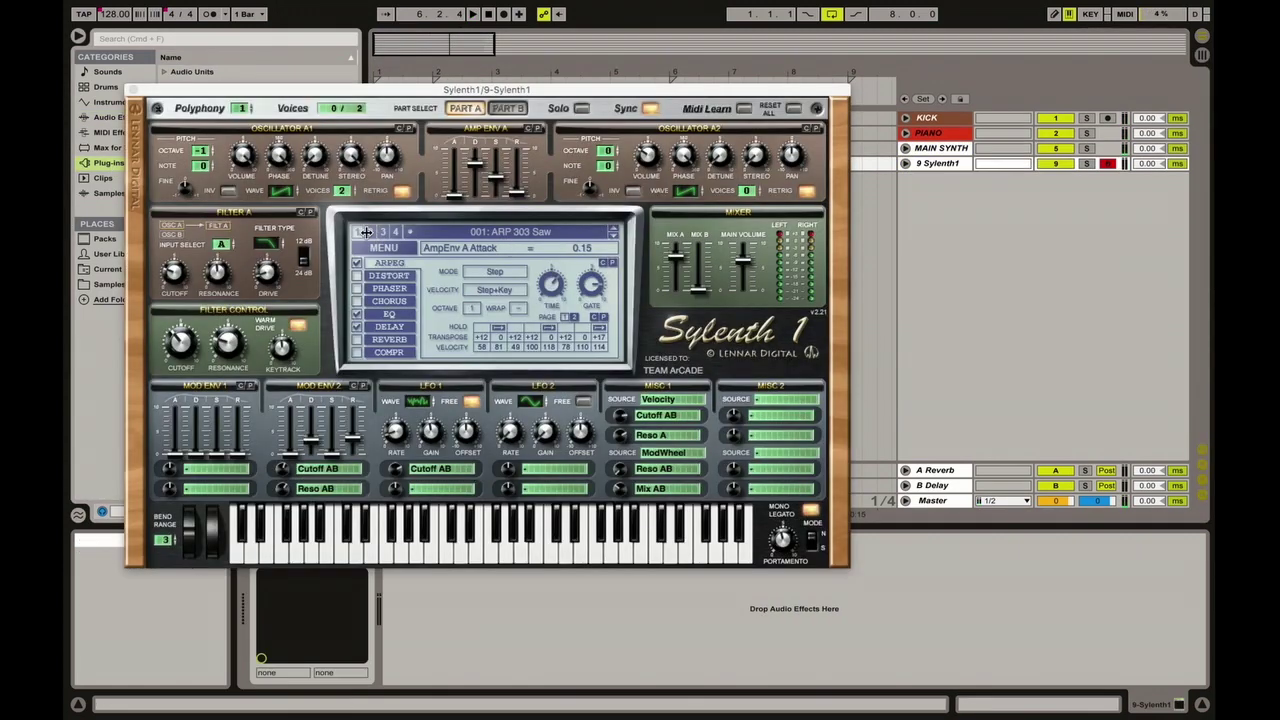
click(495, 234)
scroll(510, 330, down, 15)
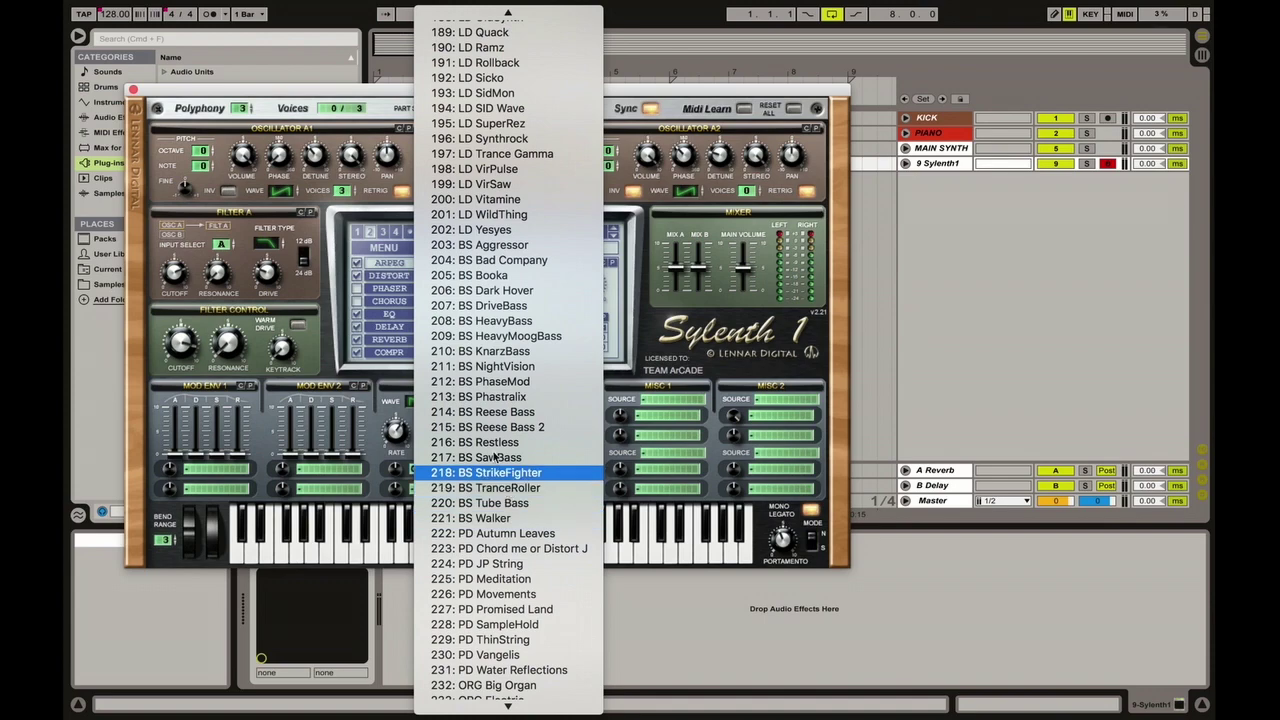
click(525, 336)
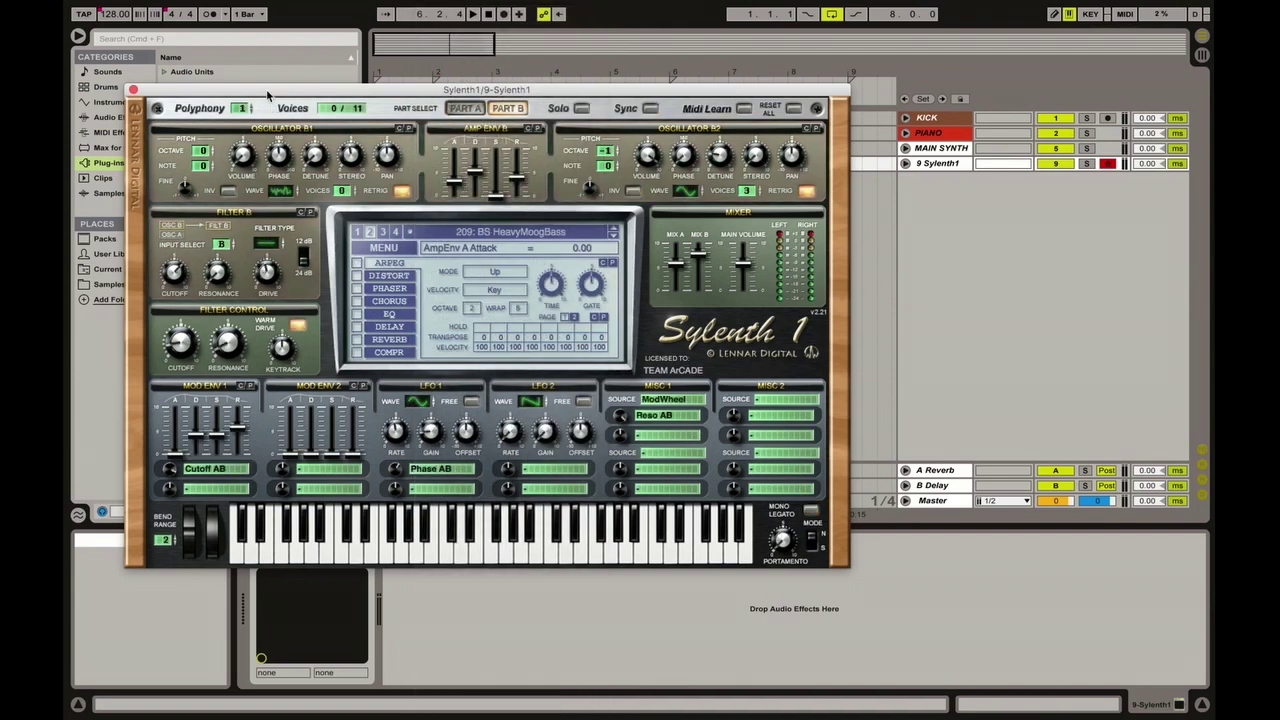
click(134, 90)
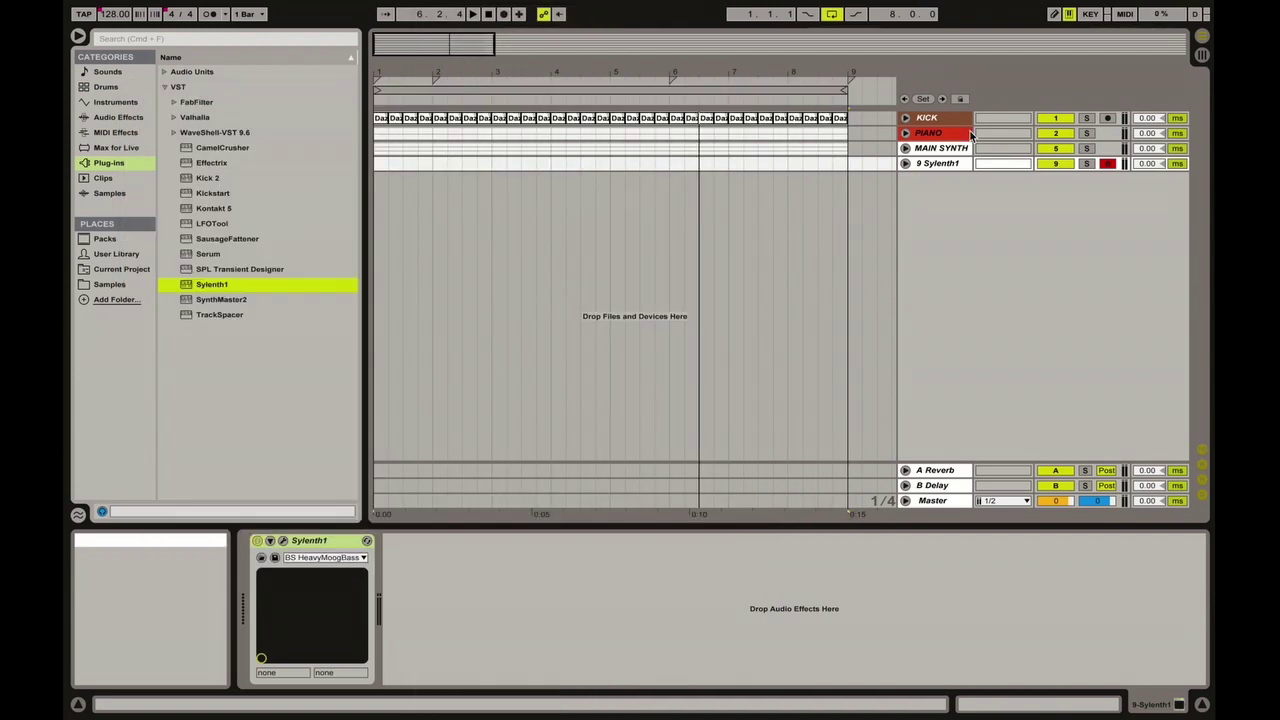
Step: Copy the first four-bar MIDI clip from the PIANO group to the start of the new Sylenth1 track and collapse the group
click(905, 133)
click(450, 190)
right_click(450, 190)
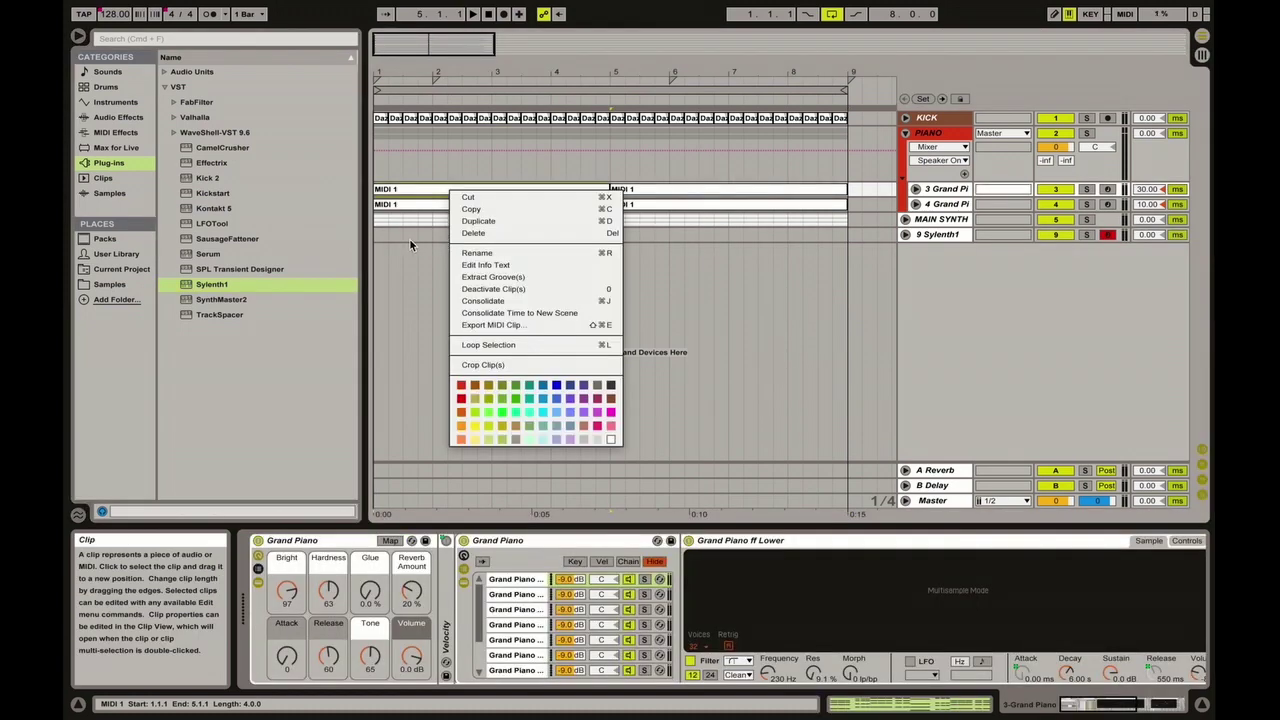
click(409, 244)
drag(420, 203, 418, 234)
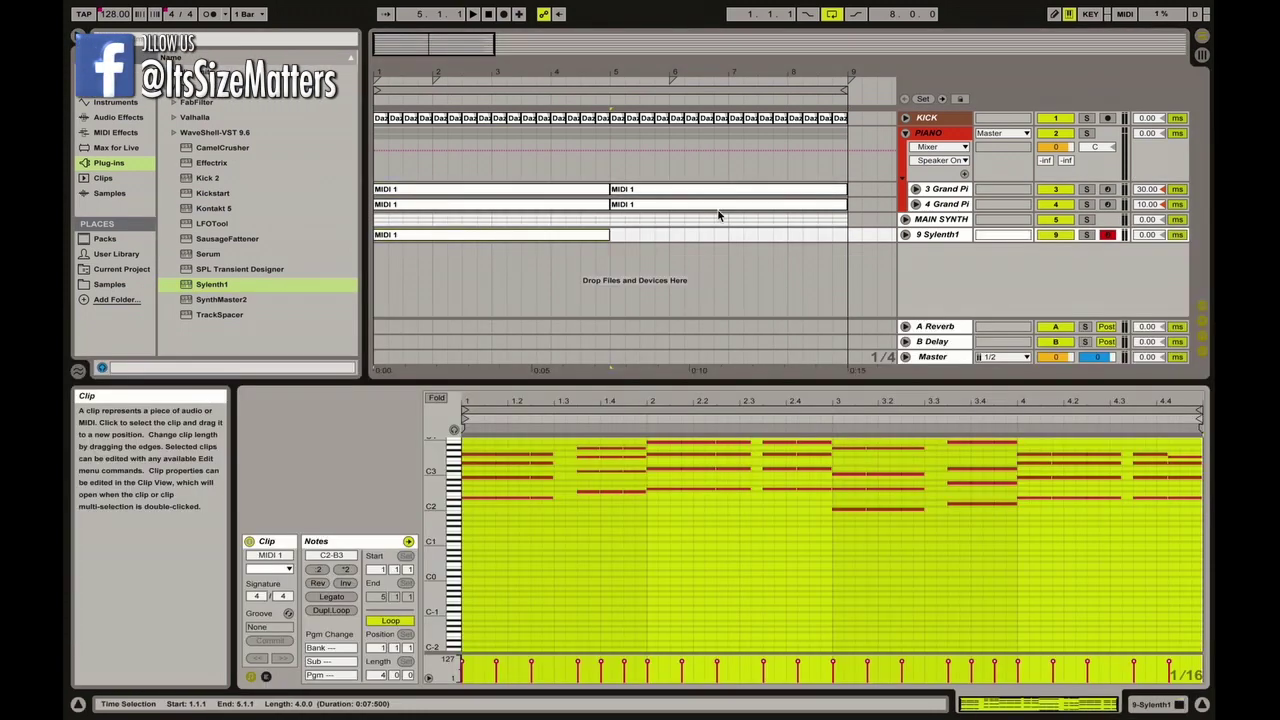
click(905, 133)
Step: Delete the upper chord notes throughout the copied clip on the Sylenth1 track, keeping only the lowest note of each chord
scroll(470, 470, up, 5)
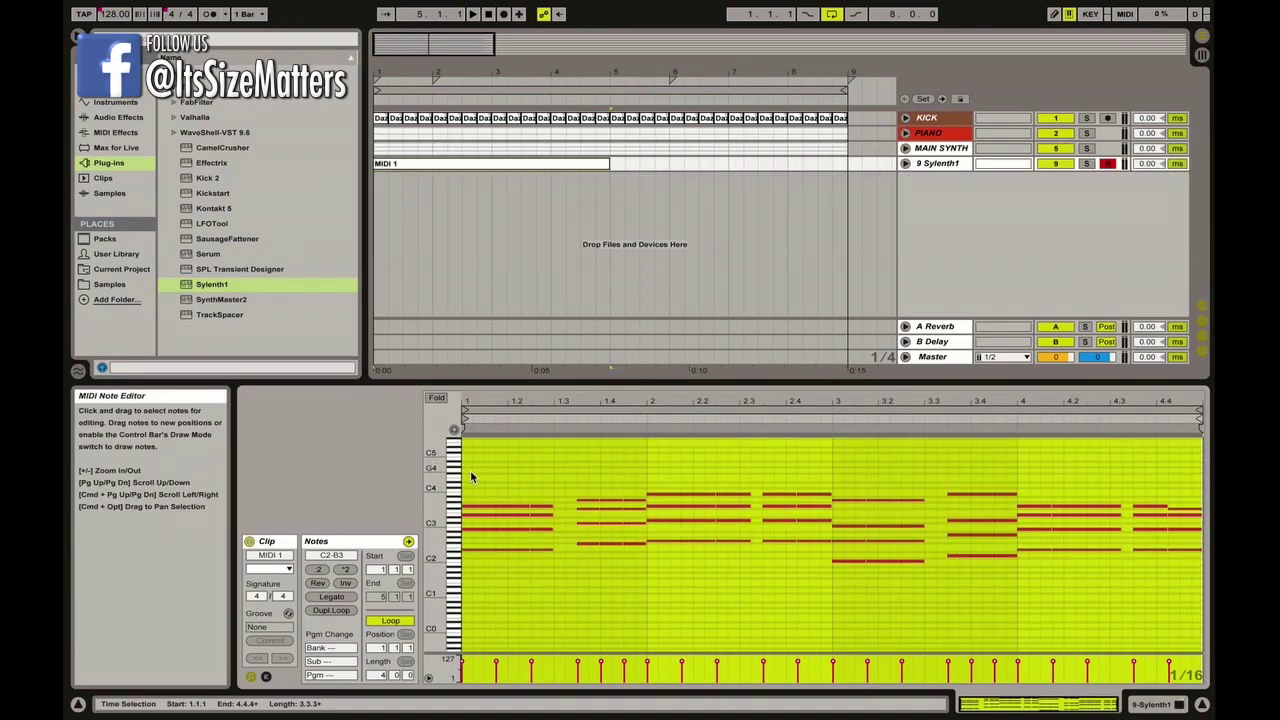
drag(471, 475, 743, 535)
key(Delete)
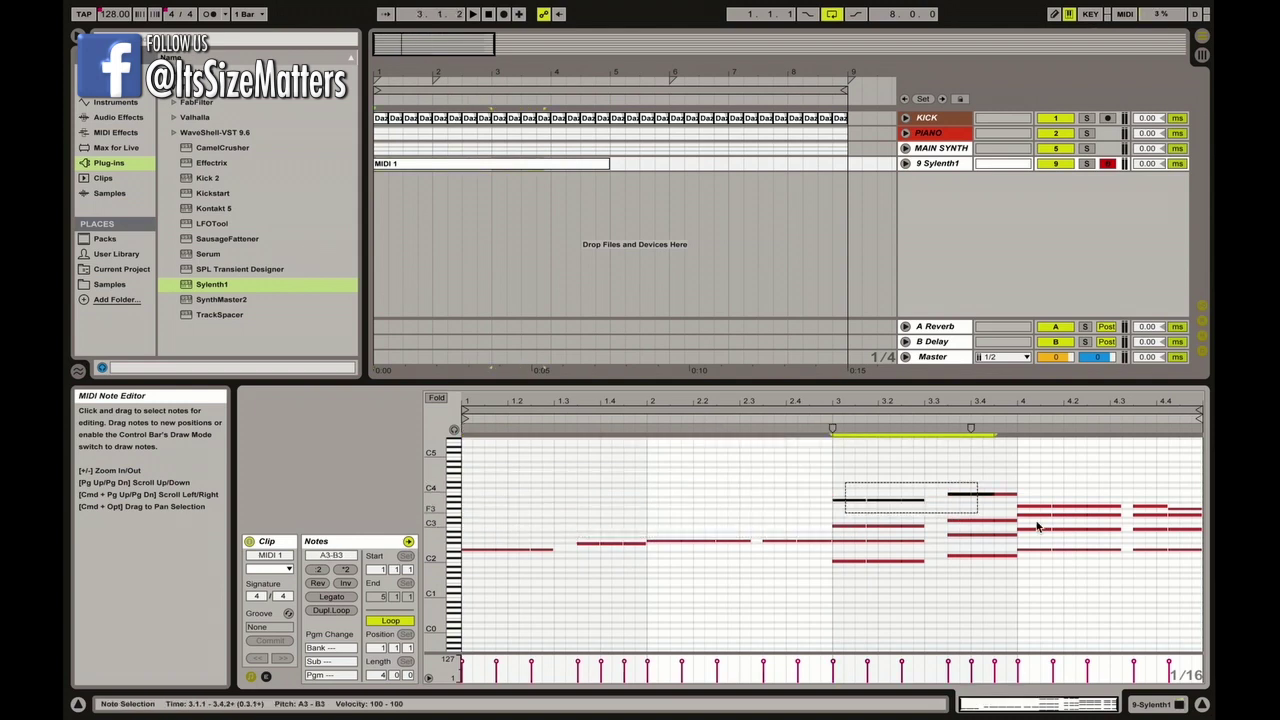
key(Delete)
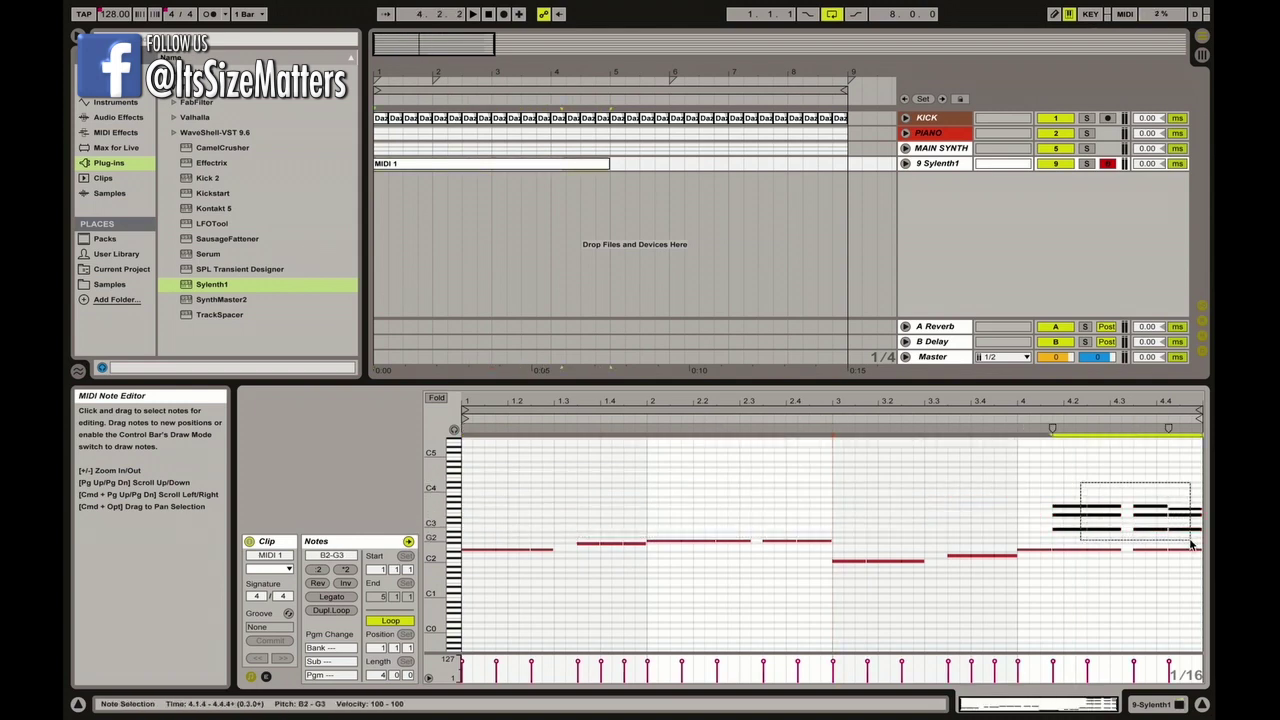
key(Delete)
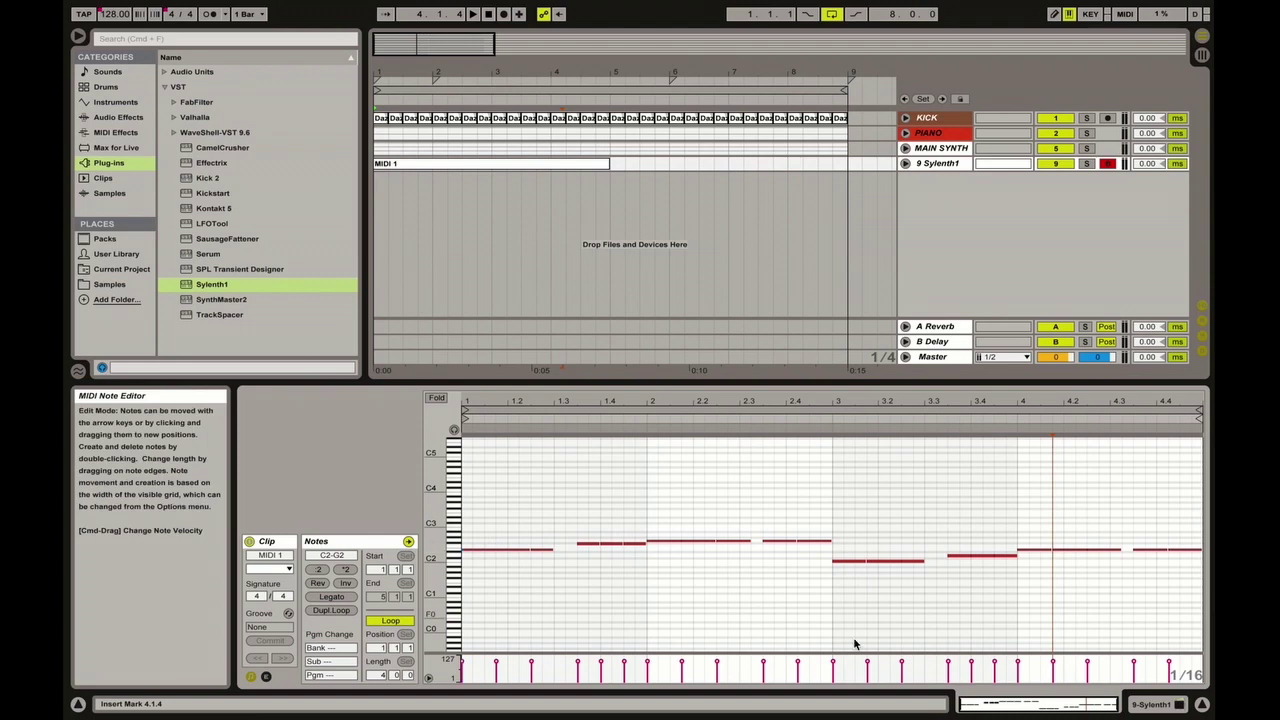
Step: Solo the Sylenth1 bass track together with the KICK track and play them back
click(1154, 705)
click(1086, 163)
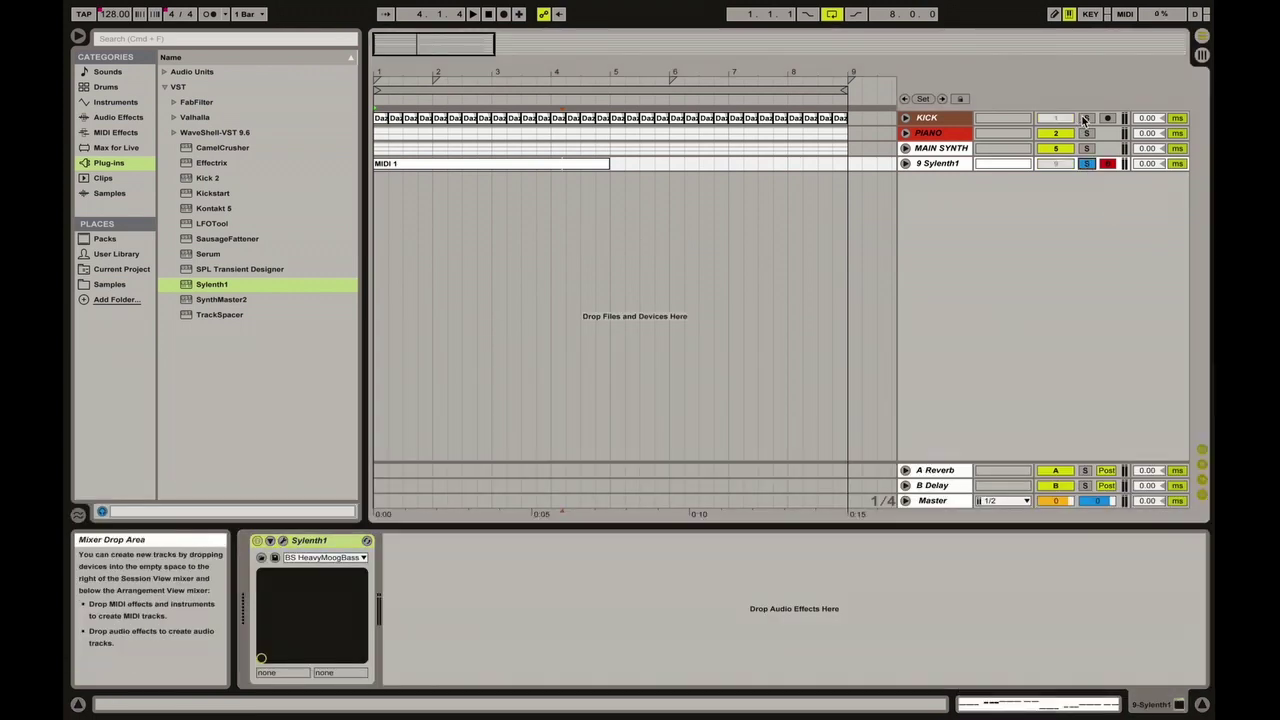
click(1085, 119)
key(space)
Step: Add a Compressor after Sylenth1 on the bass track, sidechained from KICK, with a -31.0 dB threshold and 0.10 ms attack
click(929, 165)
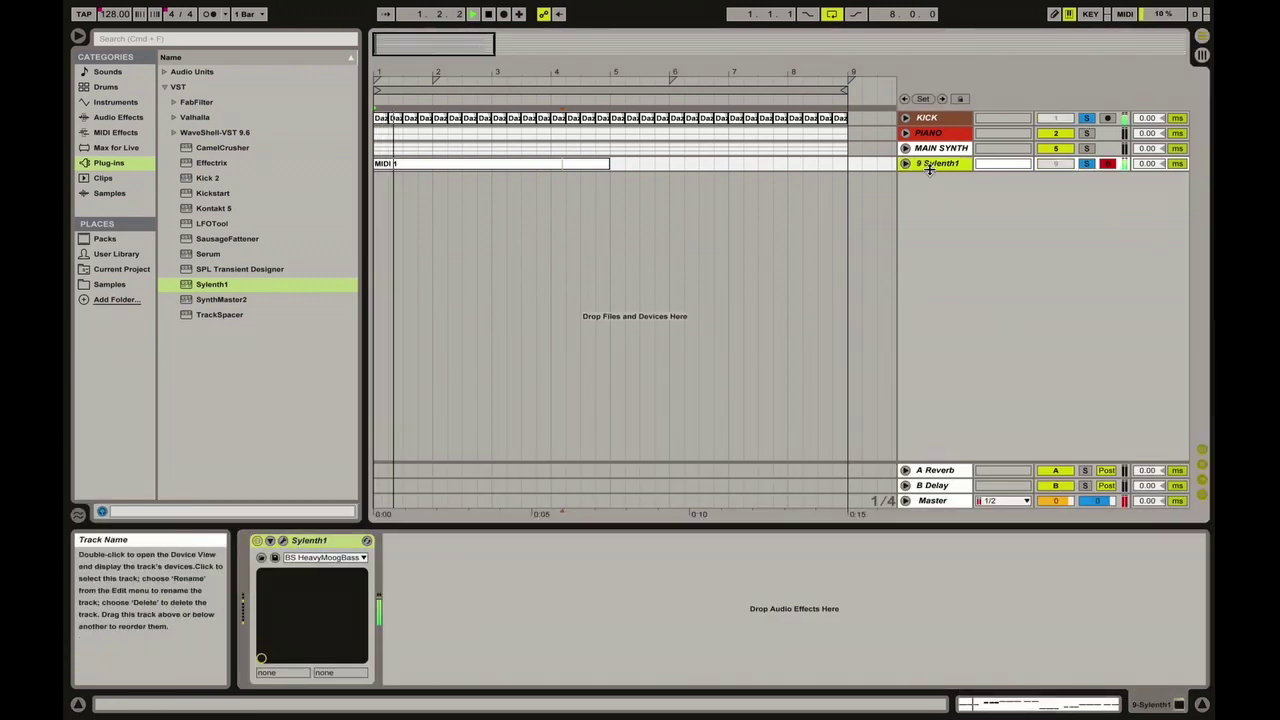
click(108, 118)
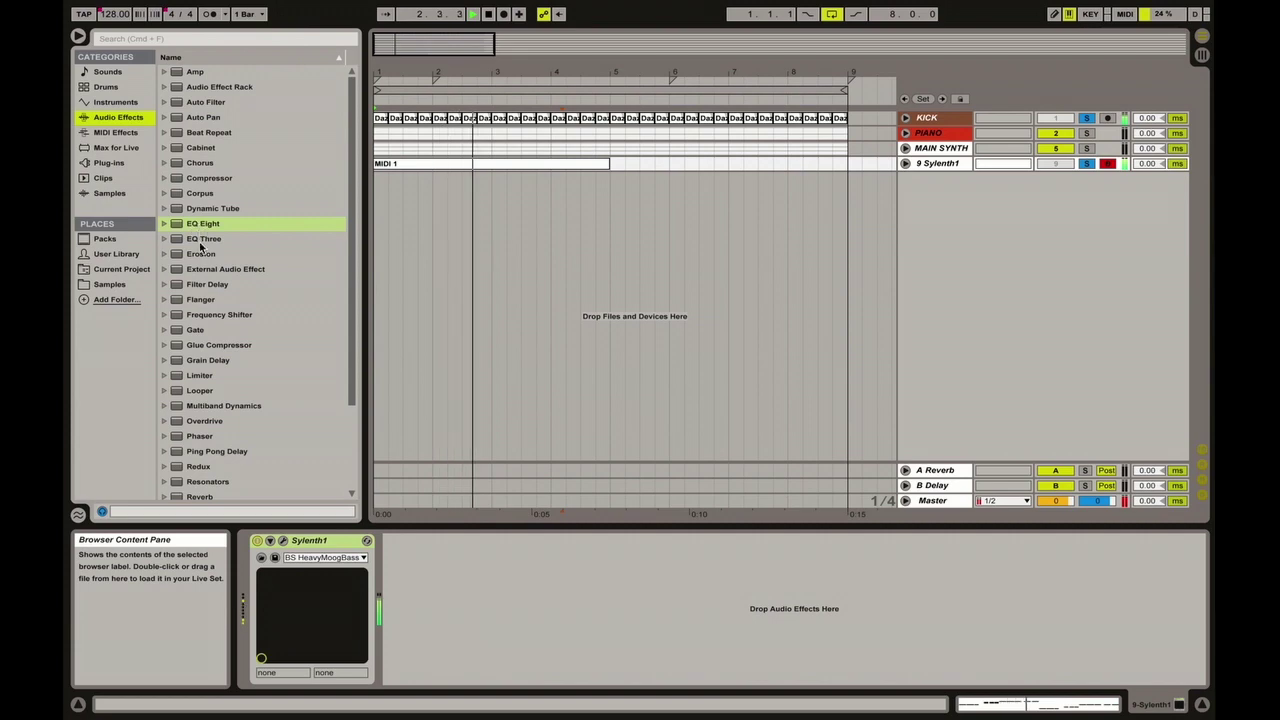
scroll(224, 234, down, 3)
scroll(203, 232, up, 3)
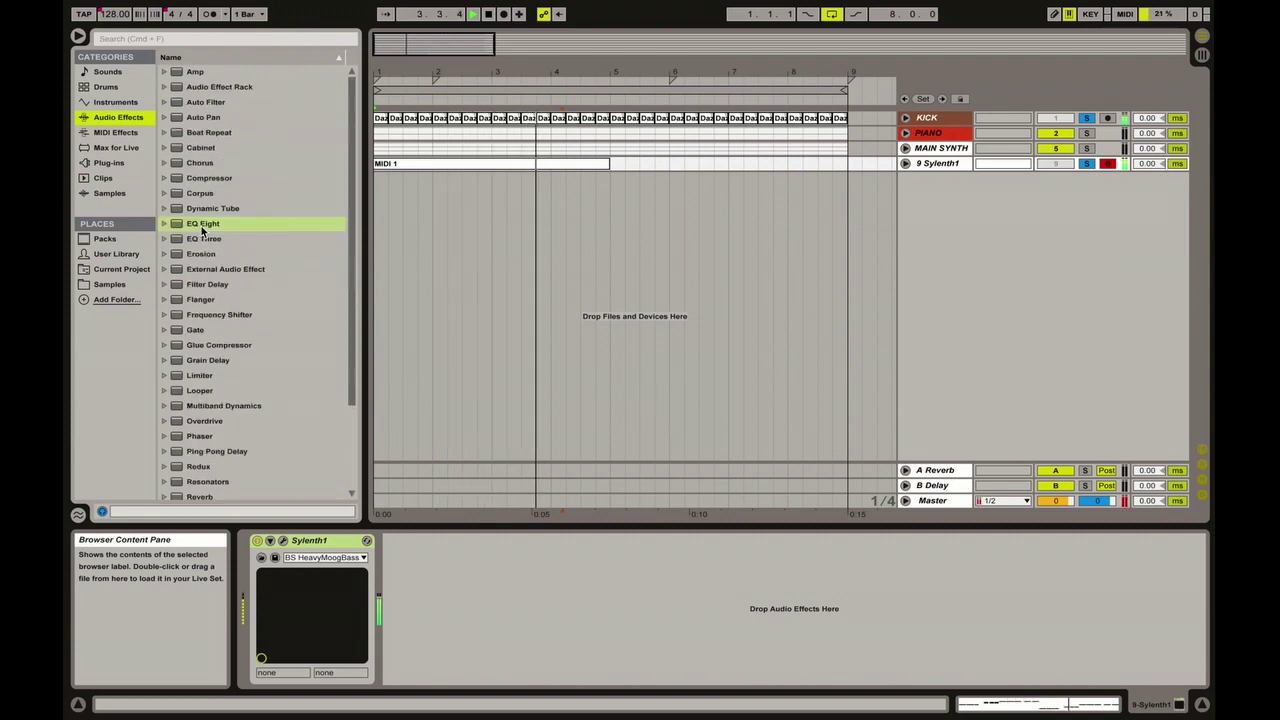
drag(208, 182, 465, 565)
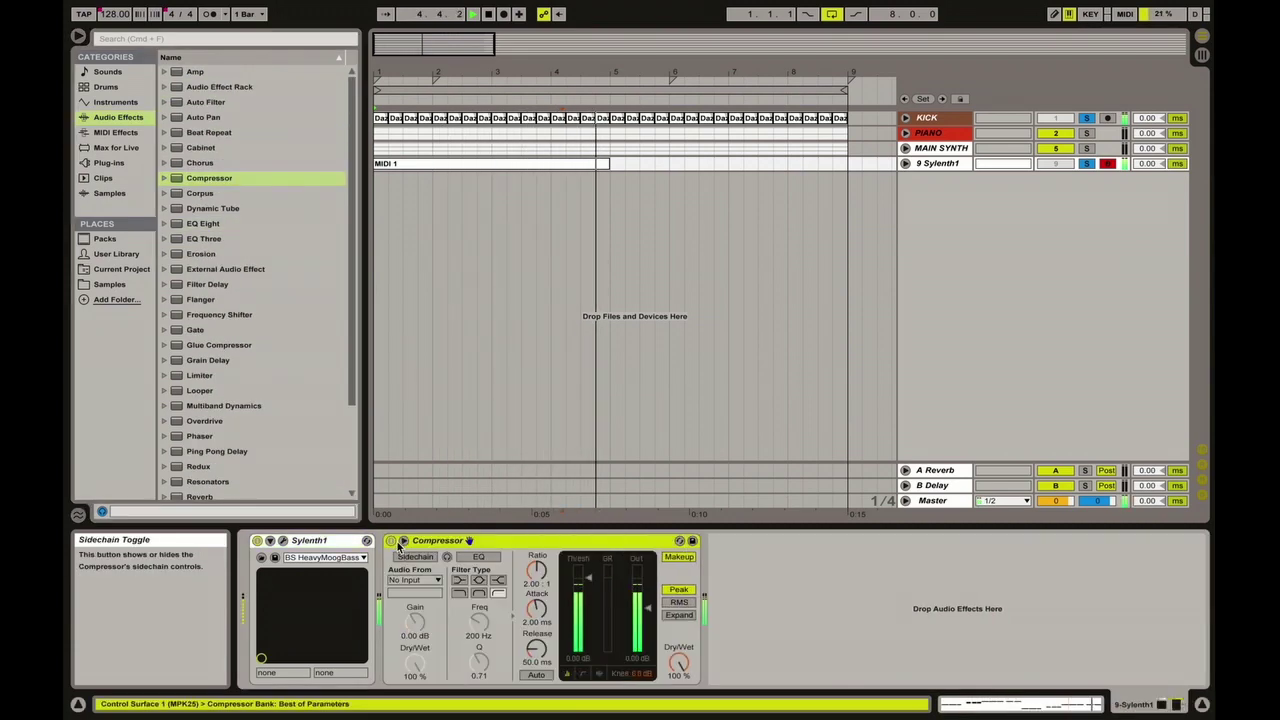
click(407, 563)
click(414, 580)
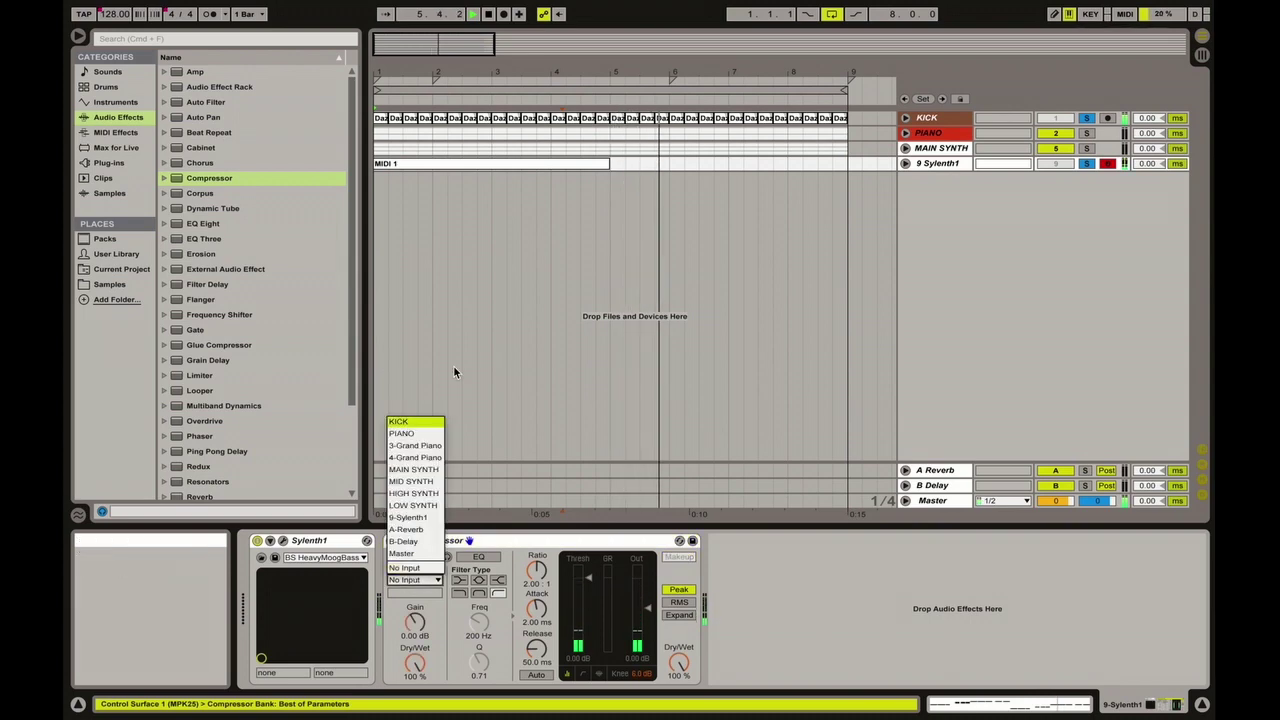
click(410, 430)
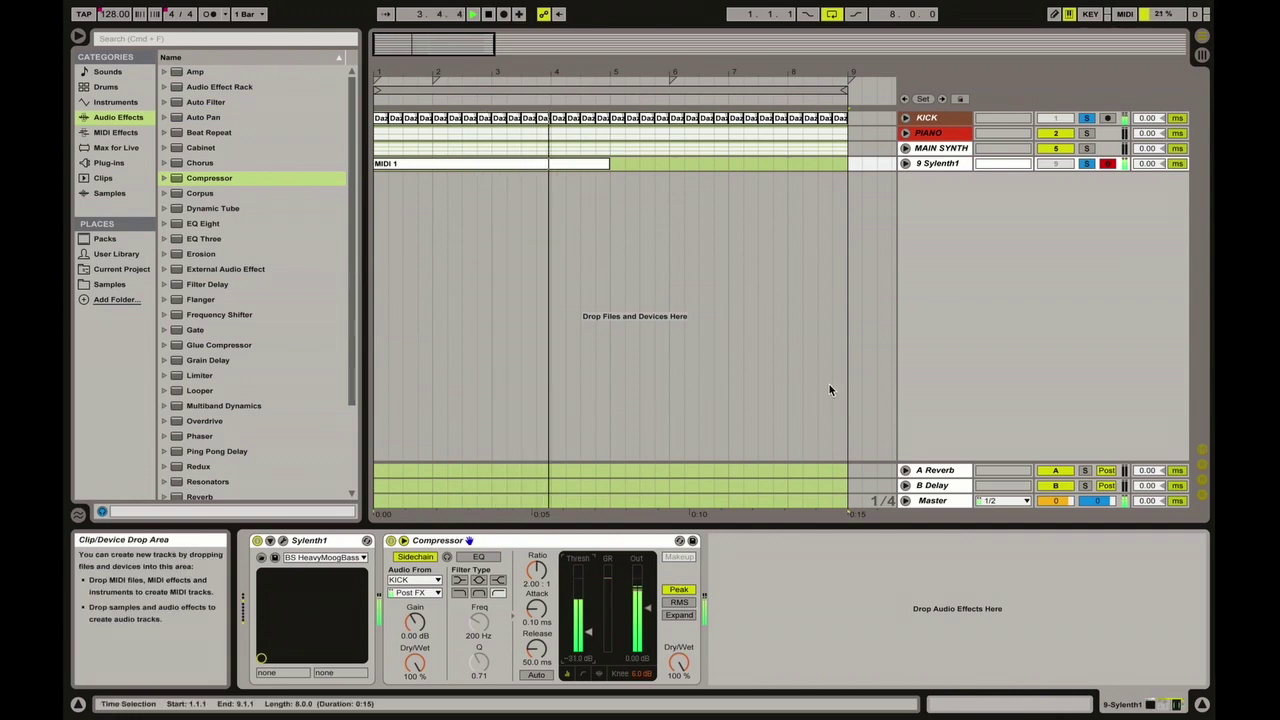
Step: Set the Sylenth1 bass track's volume to -4.0 dB in the mixer and return to the arrangement
key(Tab)
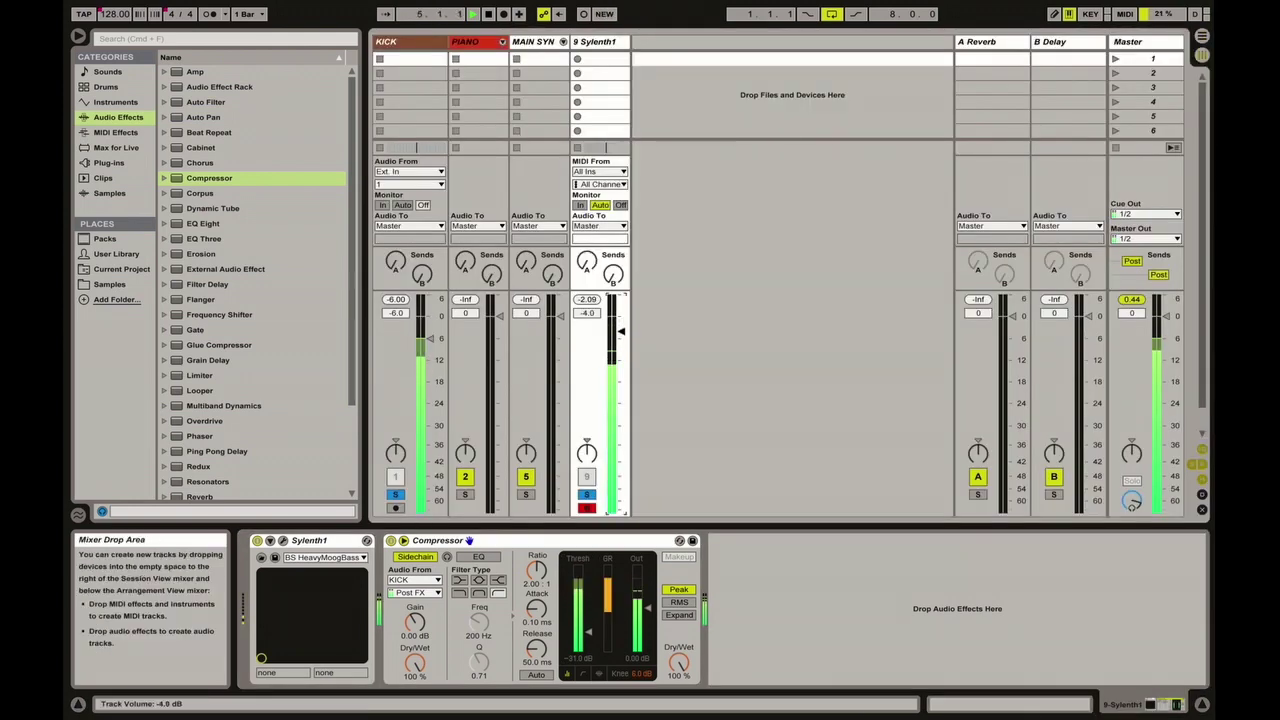
key(Tab)
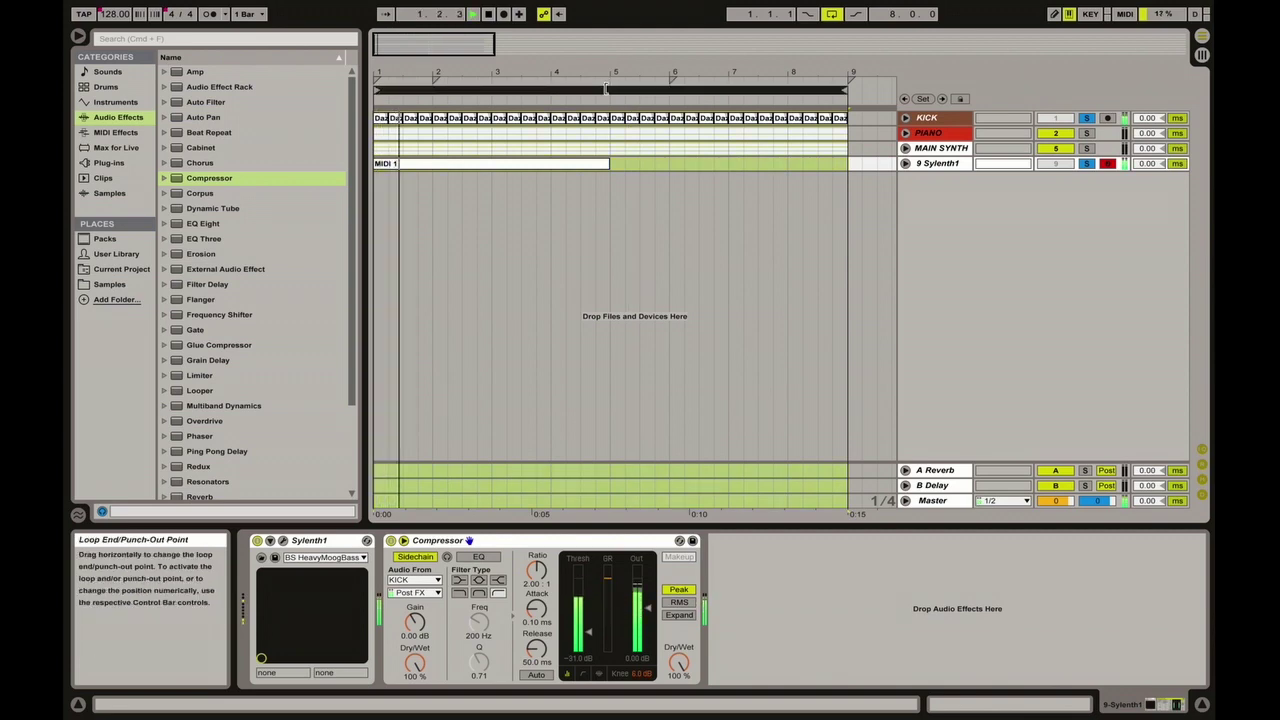
Step: Insert an EQ Eight between Sylenth1 and the Compressor and enable band 8 as a steep high cut at 244 Hz
click(212, 224)
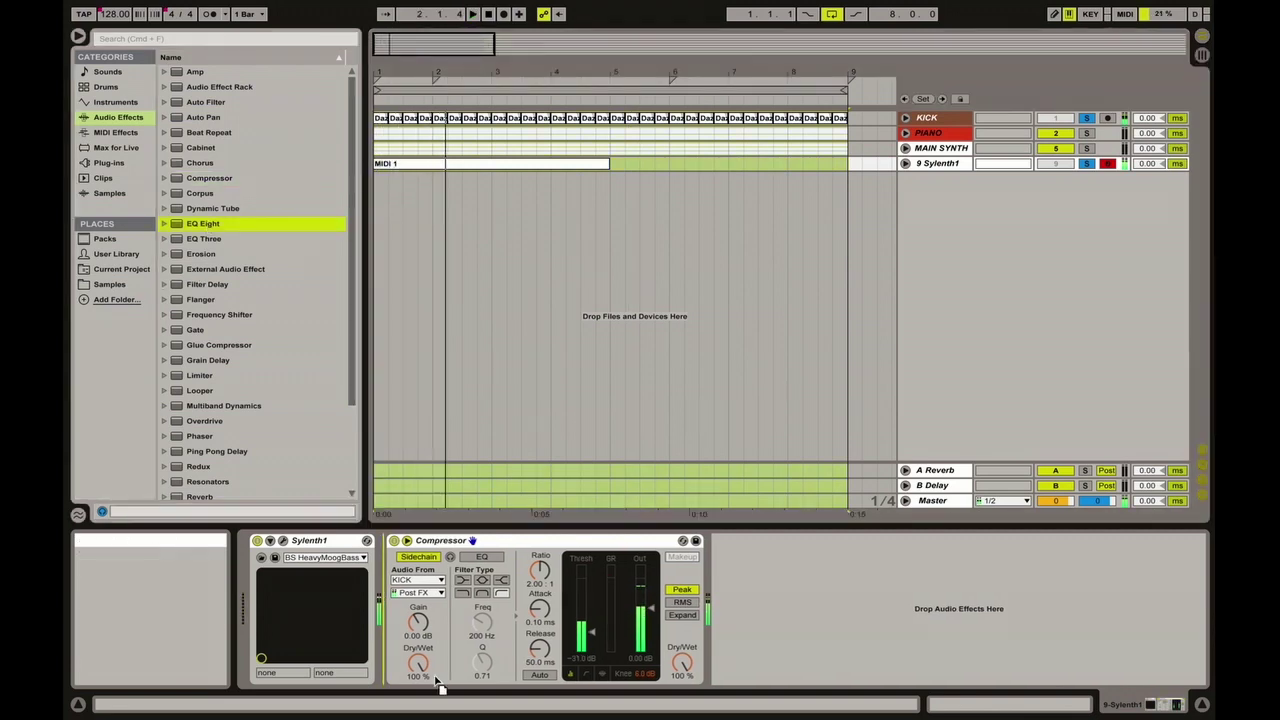
key(Return)
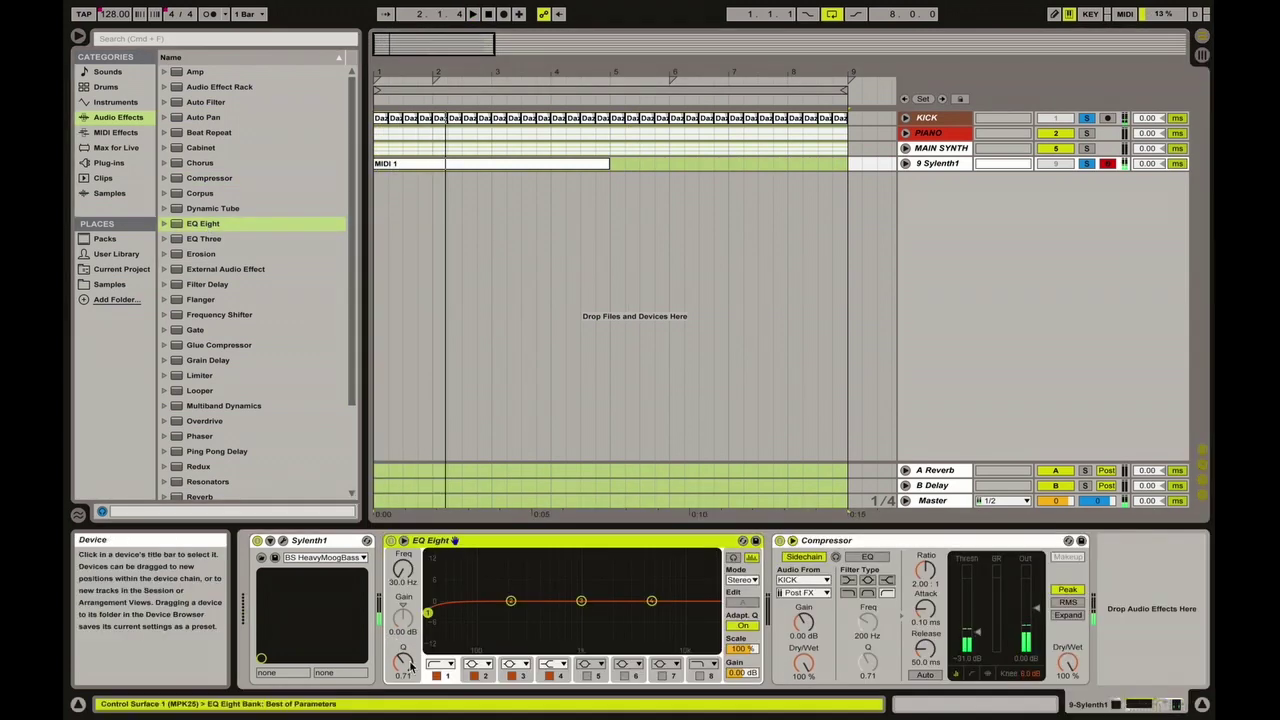
click(700, 677)
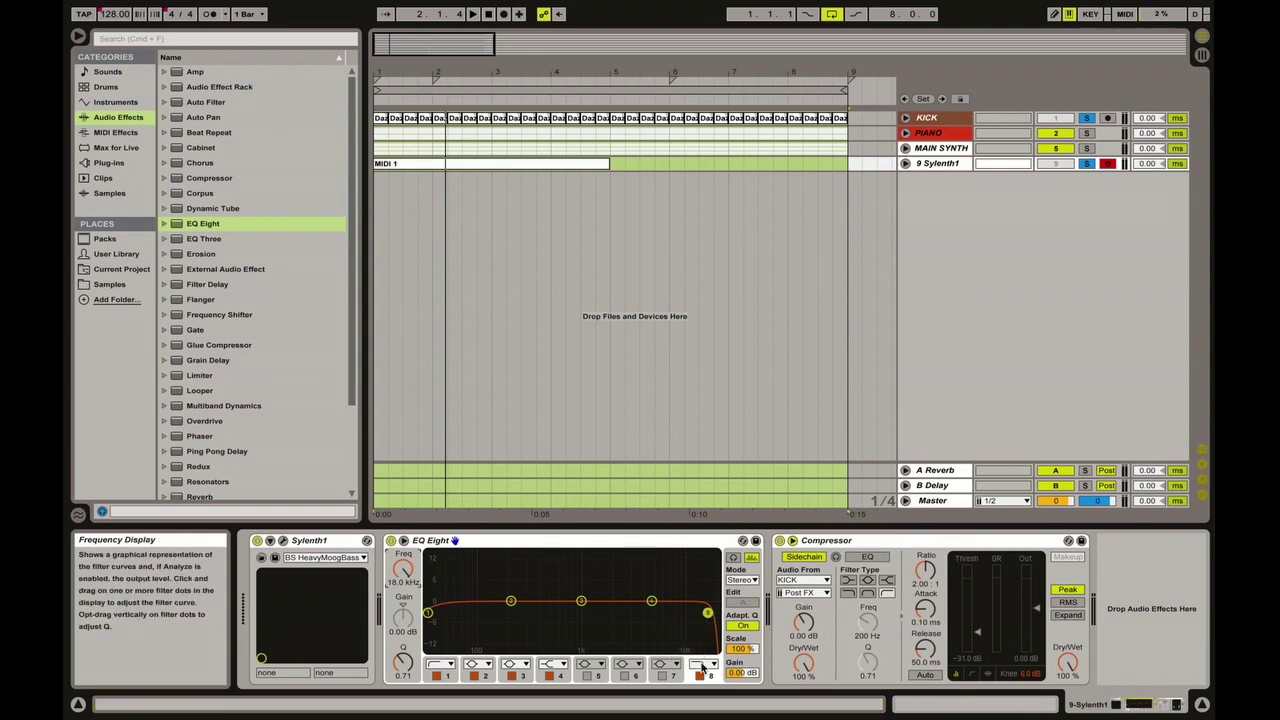
click(704, 660)
click(704, 655)
drag(690, 601, 523, 610)
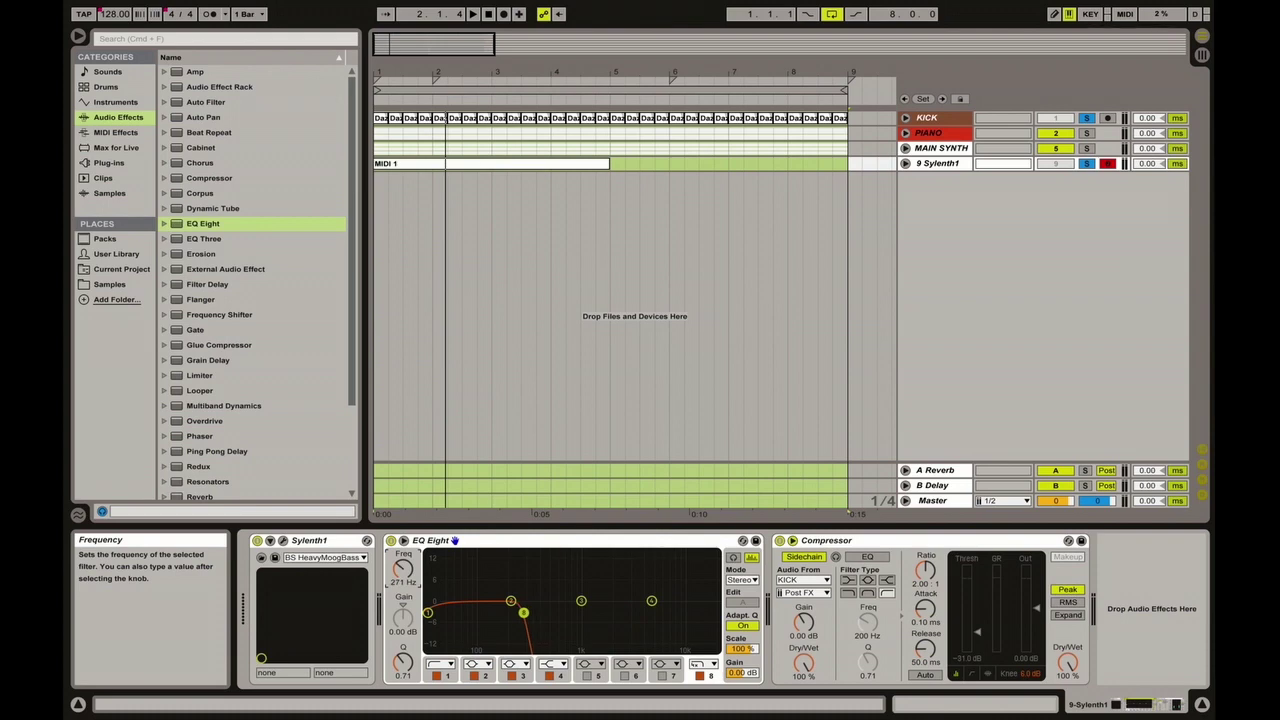
key(space)
drag(403, 568, 403, 571)
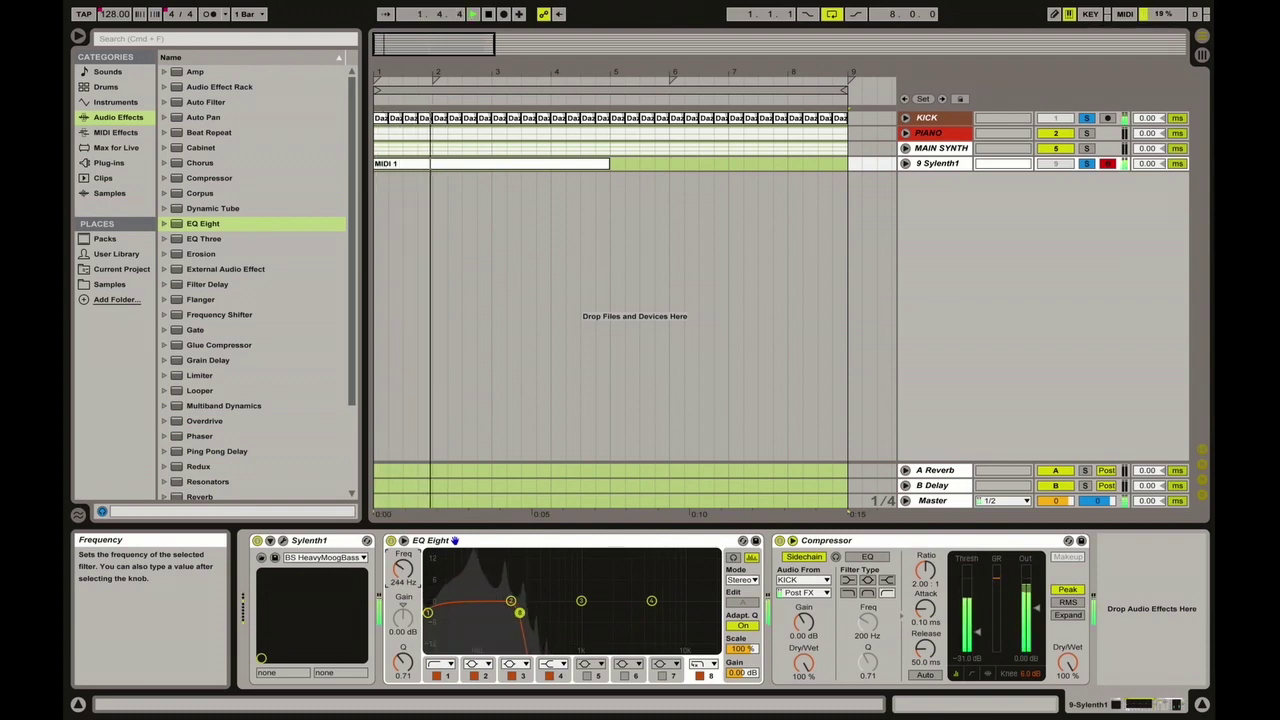
Step: Make band 1 of the bass EQ Eight a steep low cut at 46.4 Hz, using the enlarged frequency display for fine adjustment
click(441, 663)
click(438, 568)
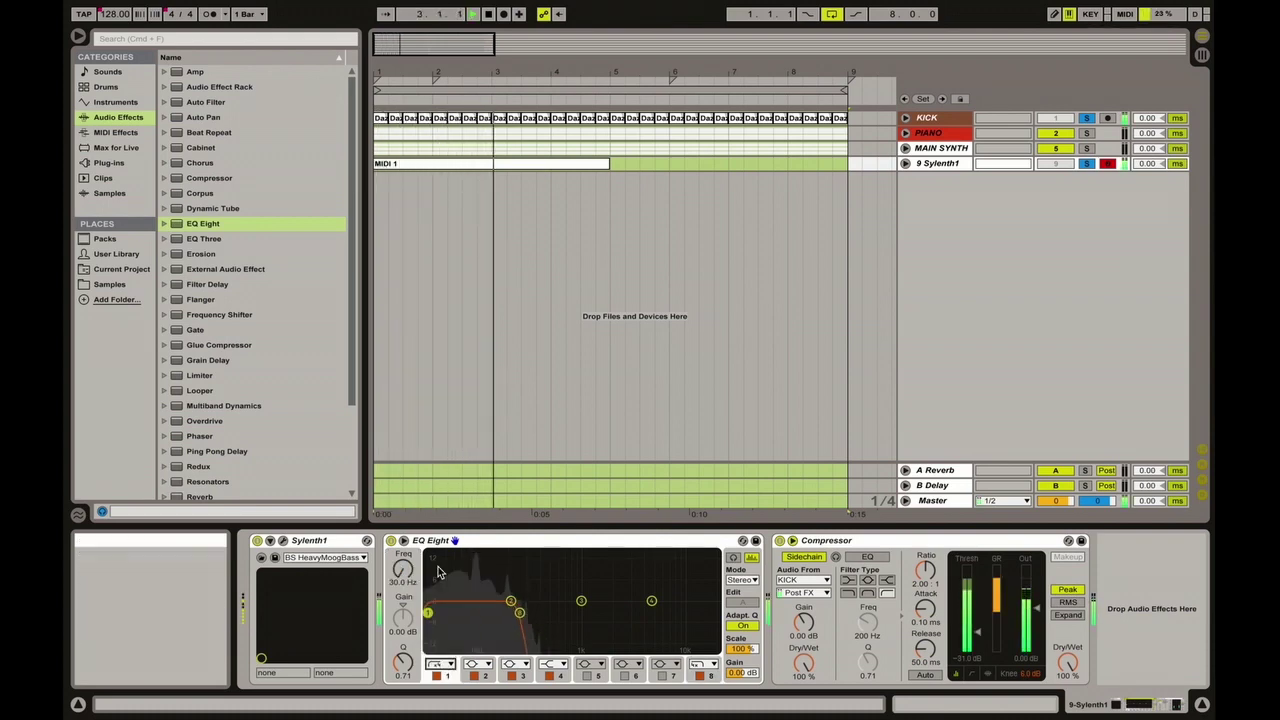
drag(403, 568, 403, 560)
click(404, 541)
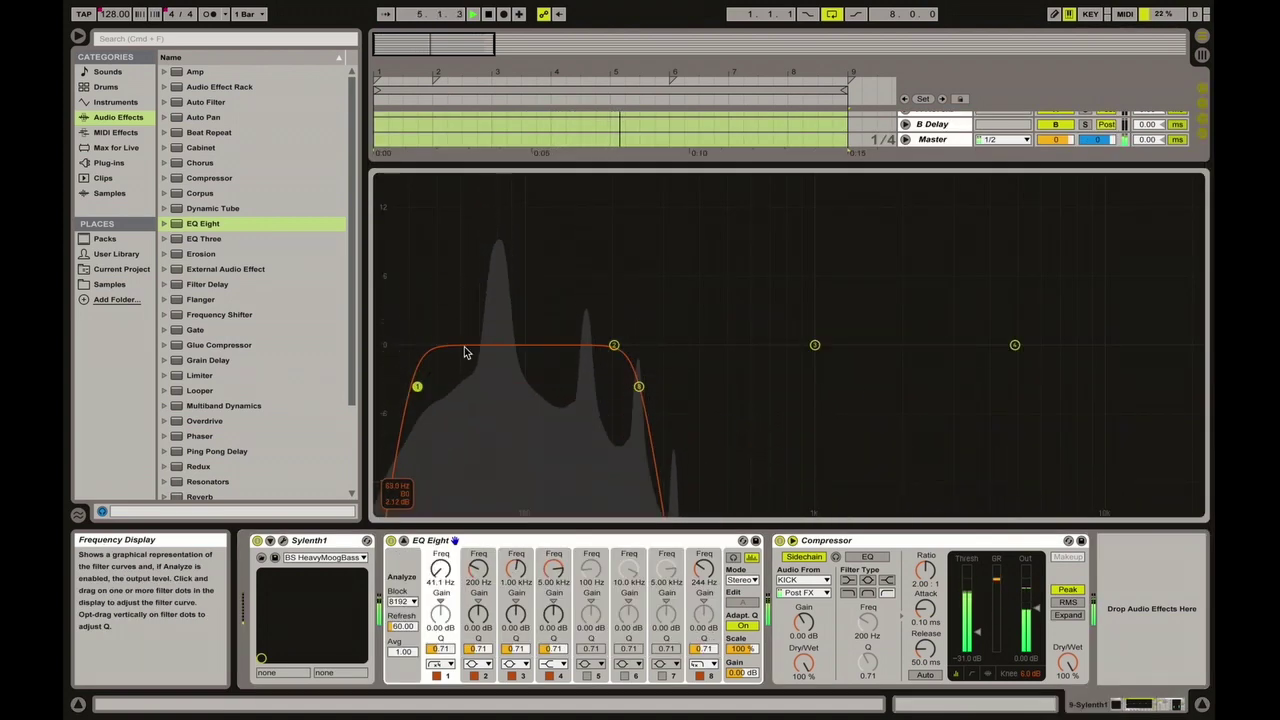
drag(419, 389, 432, 386)
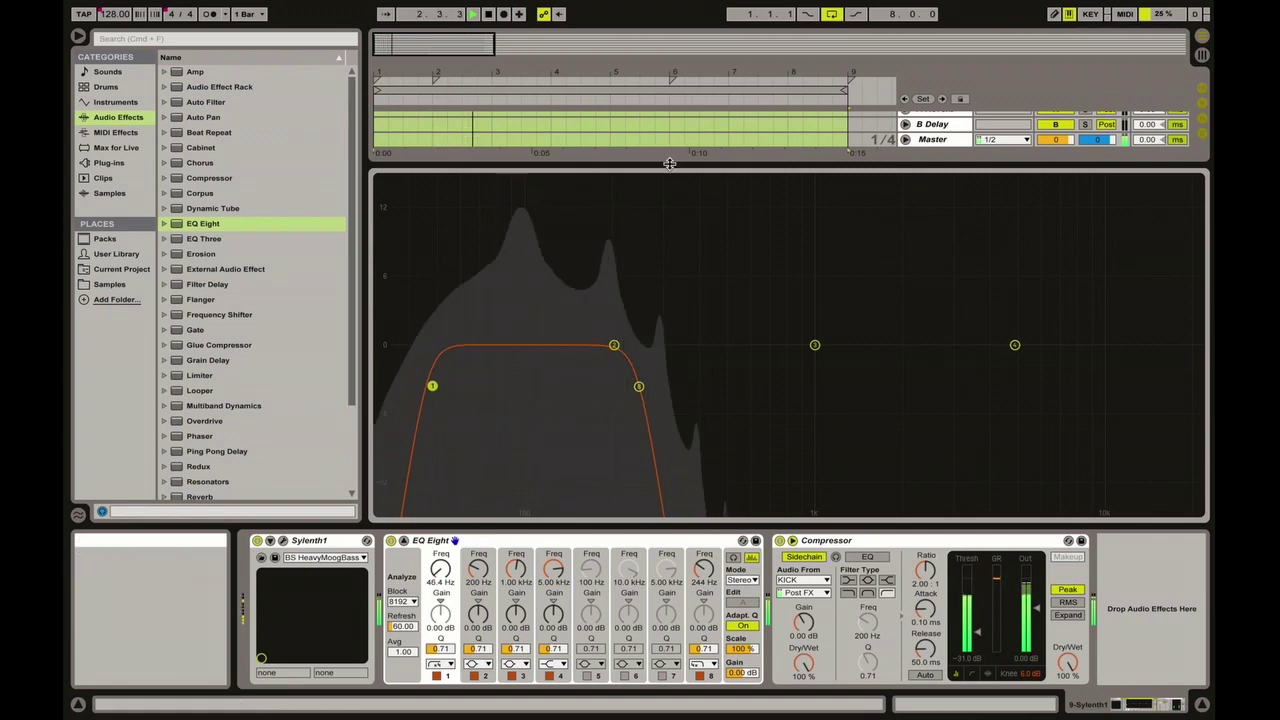
drag(669, 165, 680, 400)
Step: Remove the solos from the Sylenth1 and KICK tracks and restart playback of the full mix
click(1087, 163)
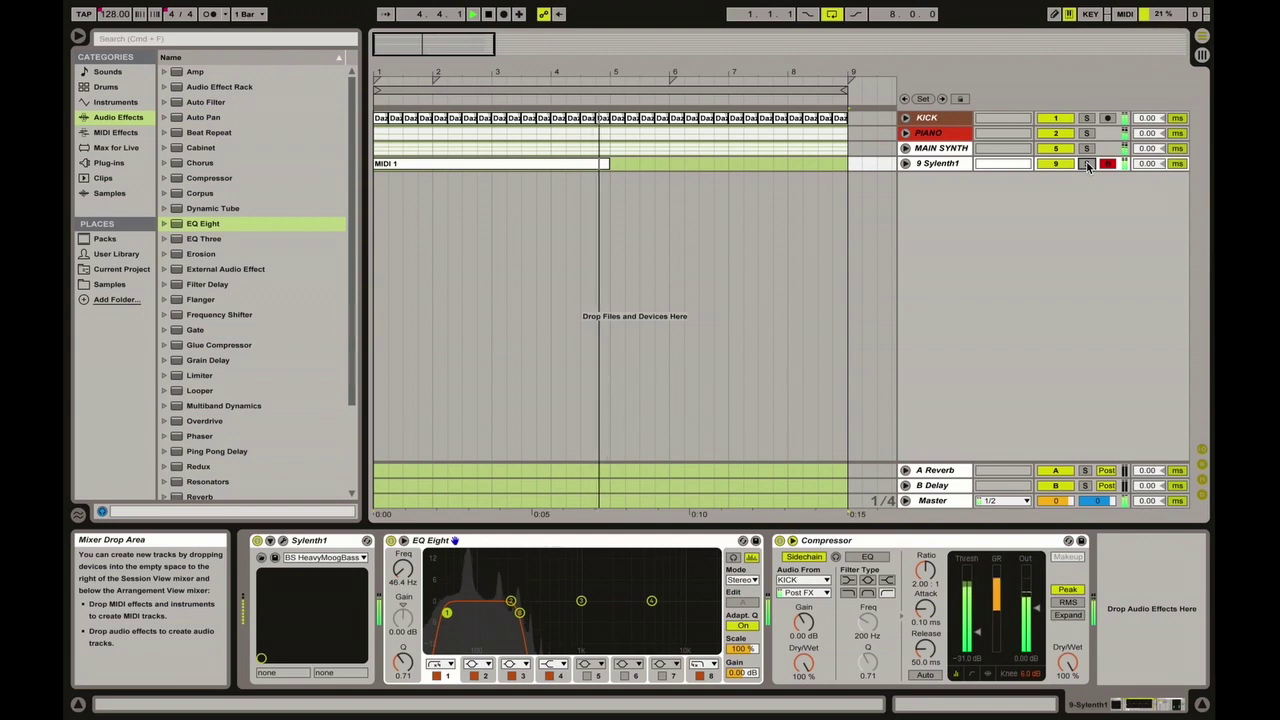
key(space)
key(space)
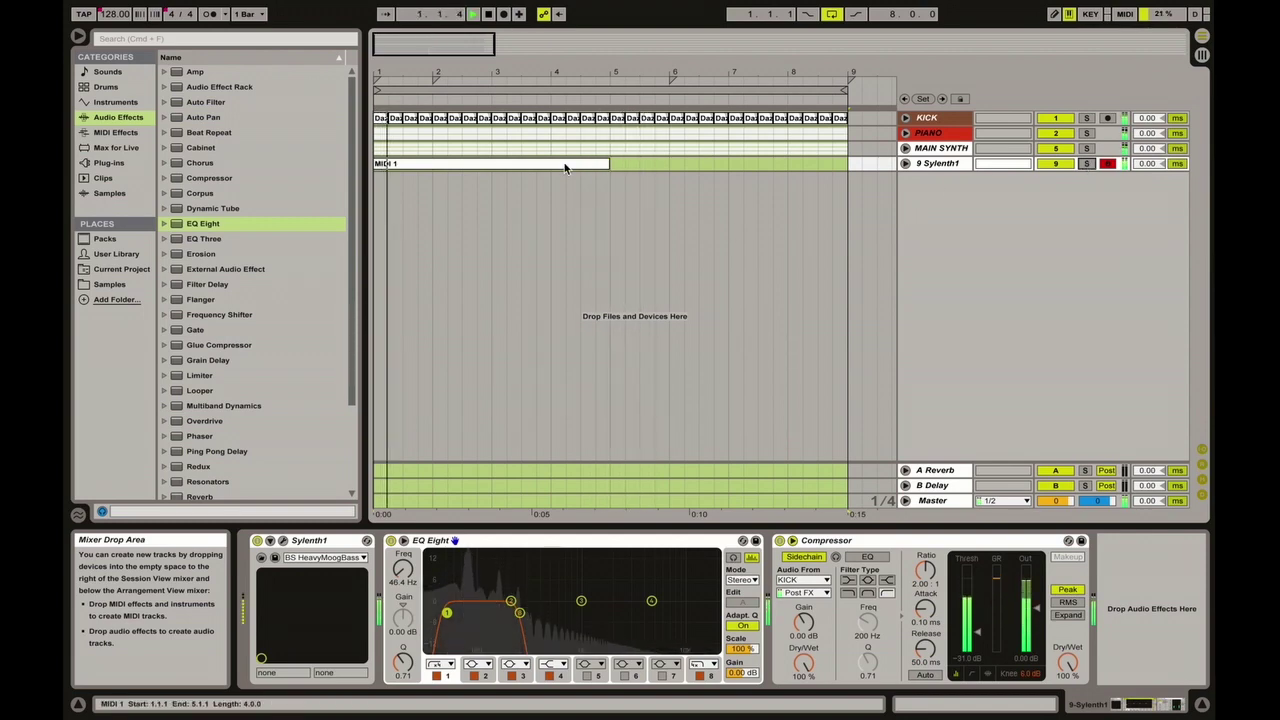
Step: Duplicate the four-bar Sylenth1 bass clip to fill bars 5 to 8 and stop playback
key(super+d)
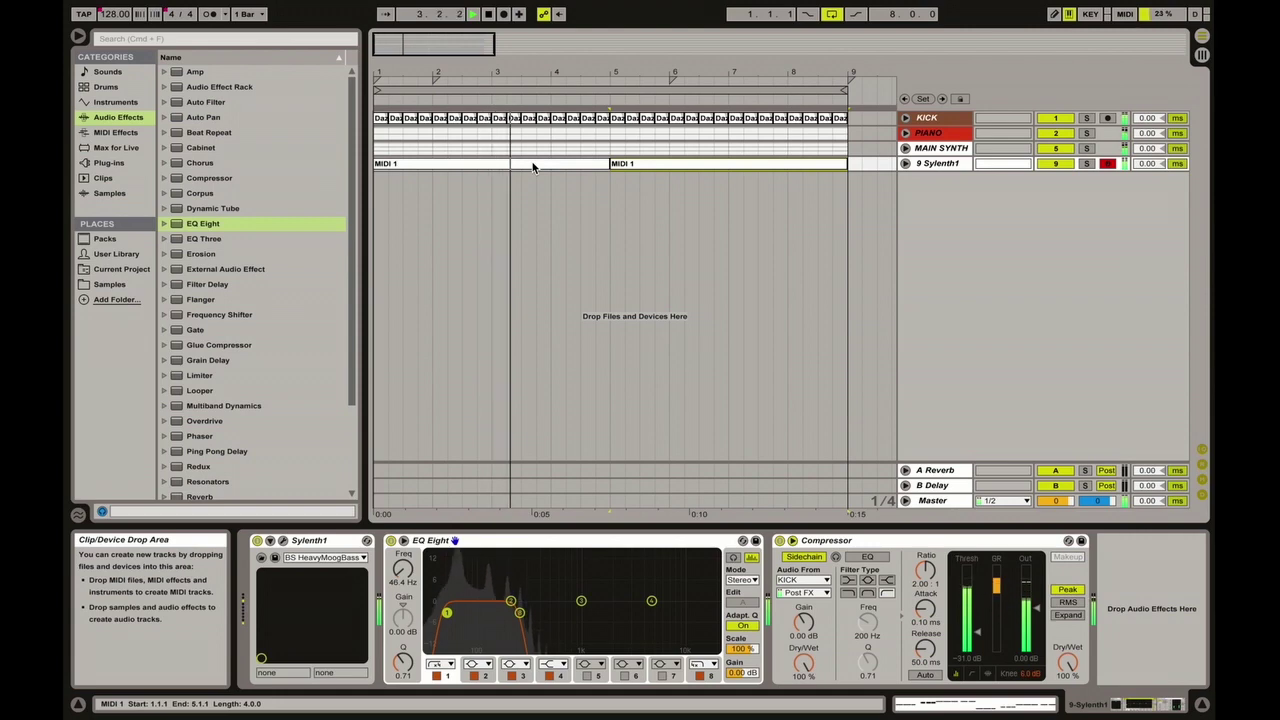
key(space)
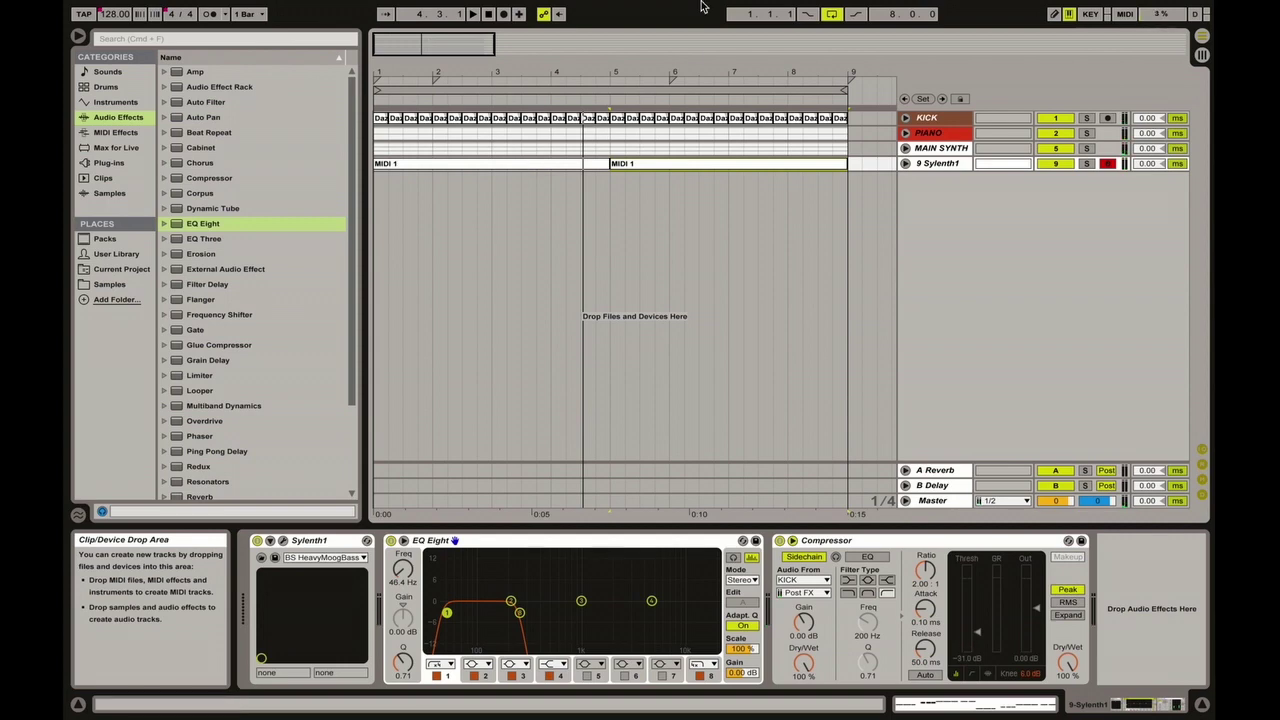
Step: Examine the Sylenth1 presets and EQ Eight curves on the MID SYNTH and HIGH SYNTH tracks, then collapse the MAIN SYNTH group
click(925, 148)
click(906, 148)
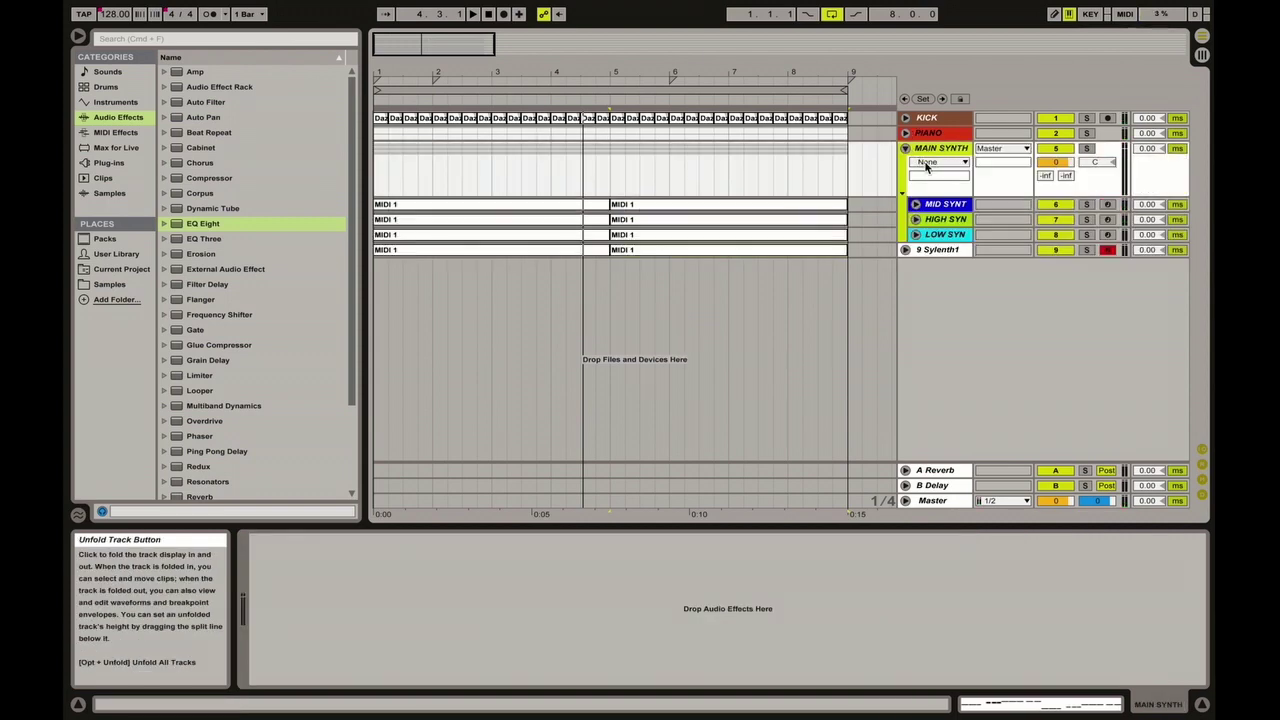
click(937, 203)
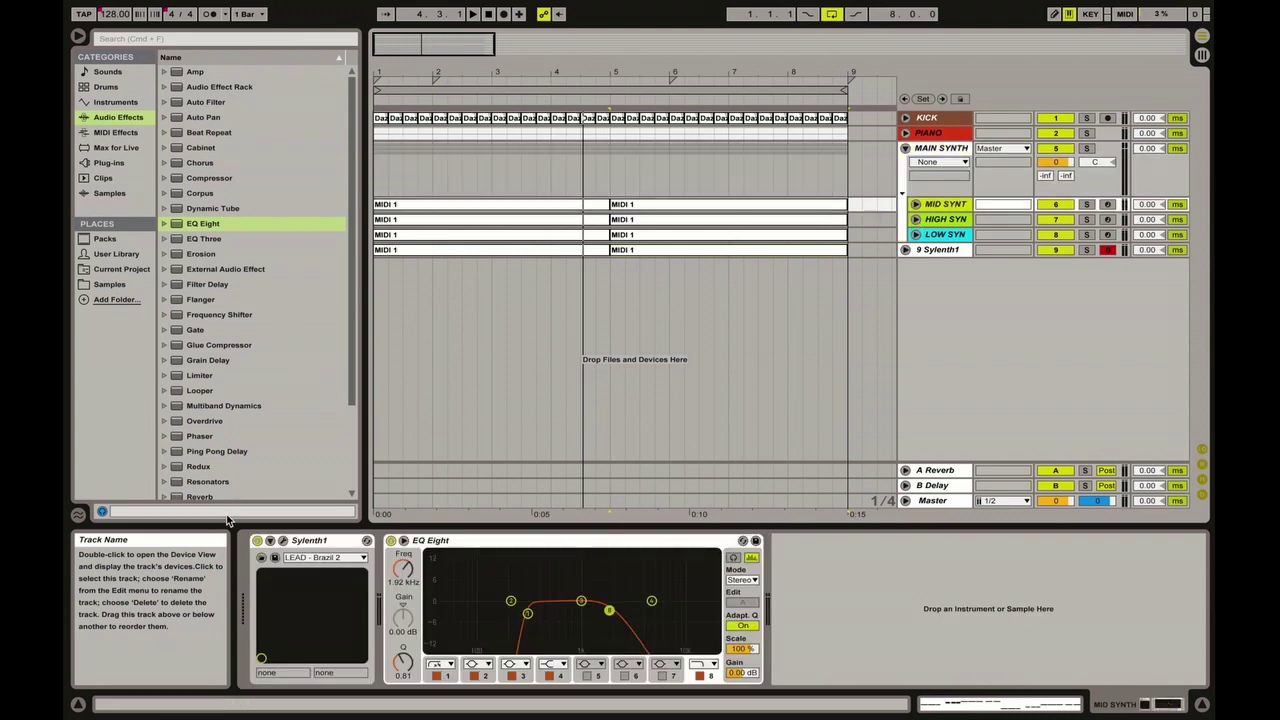
click(942, 219)
click(381, 331)
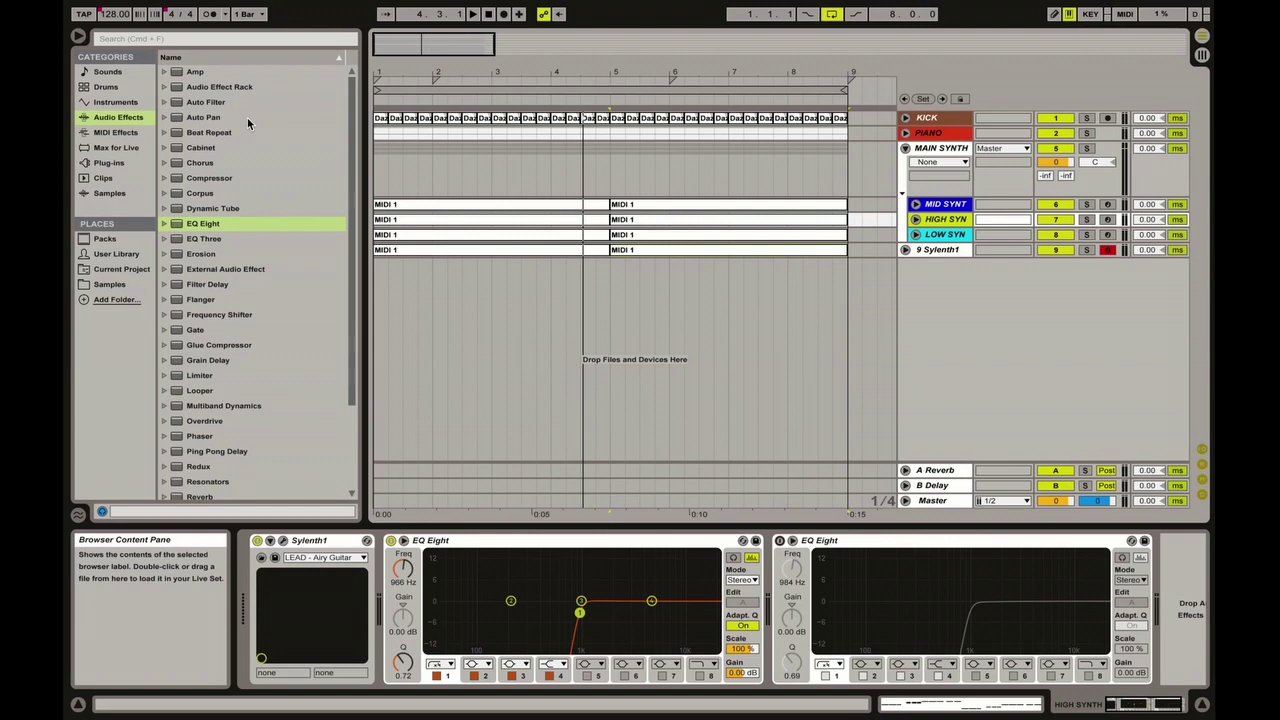
click(316, 625)
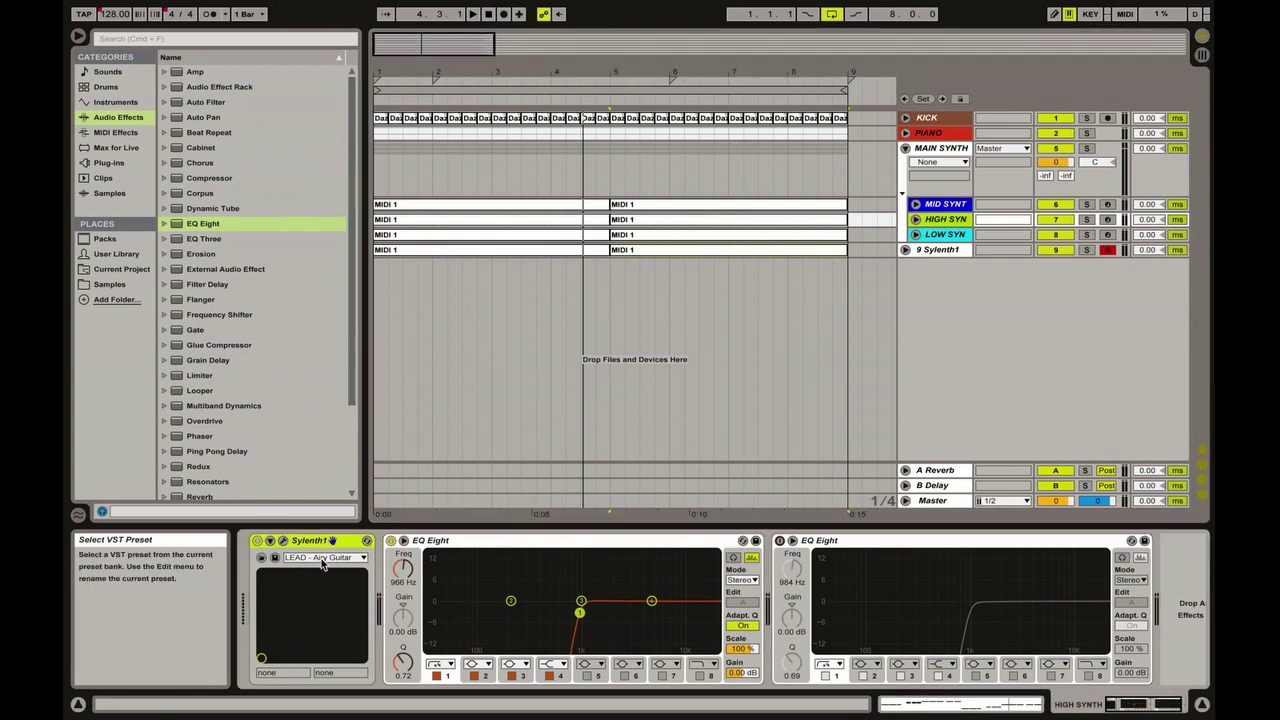
click(733, 557)
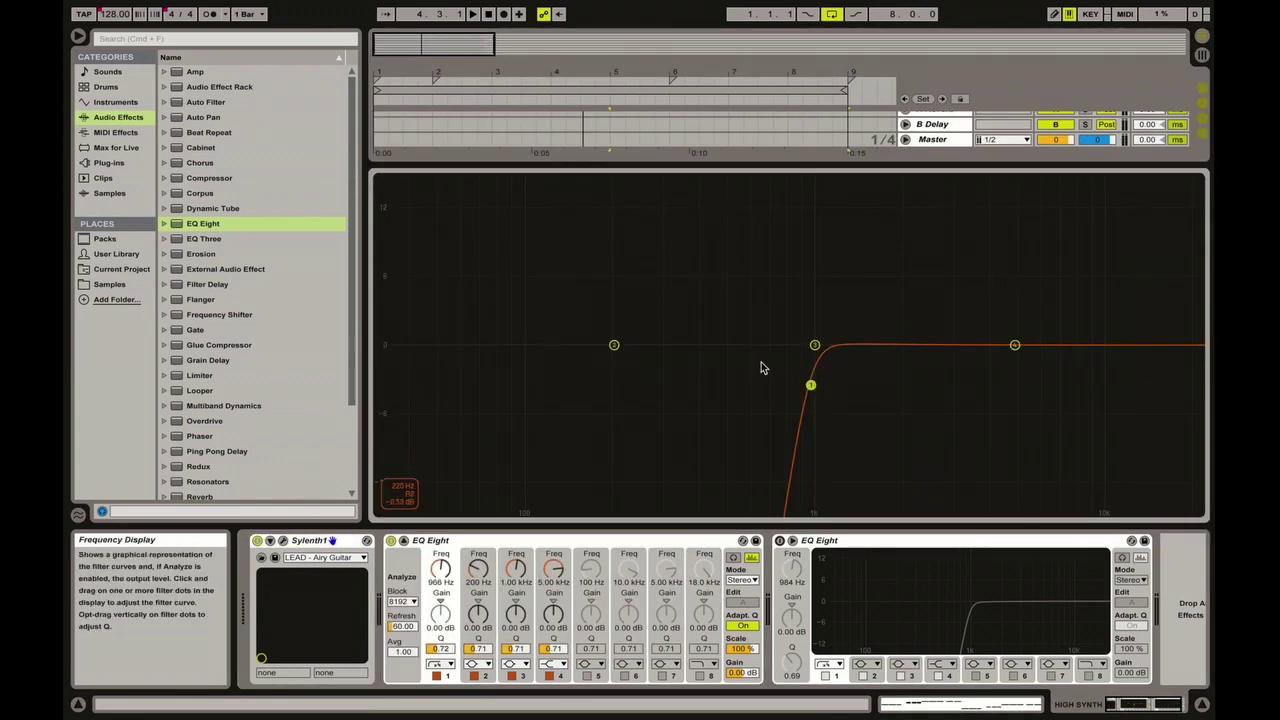
click(972, 168)
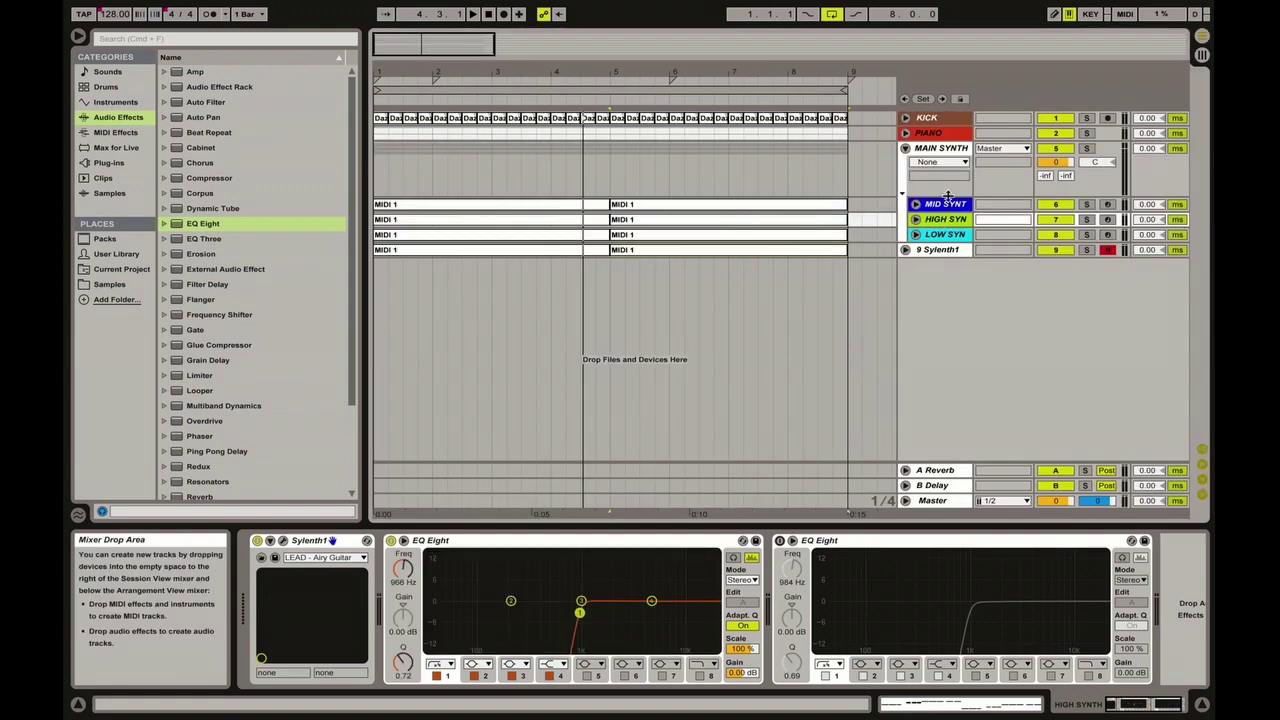
click(905, 148)
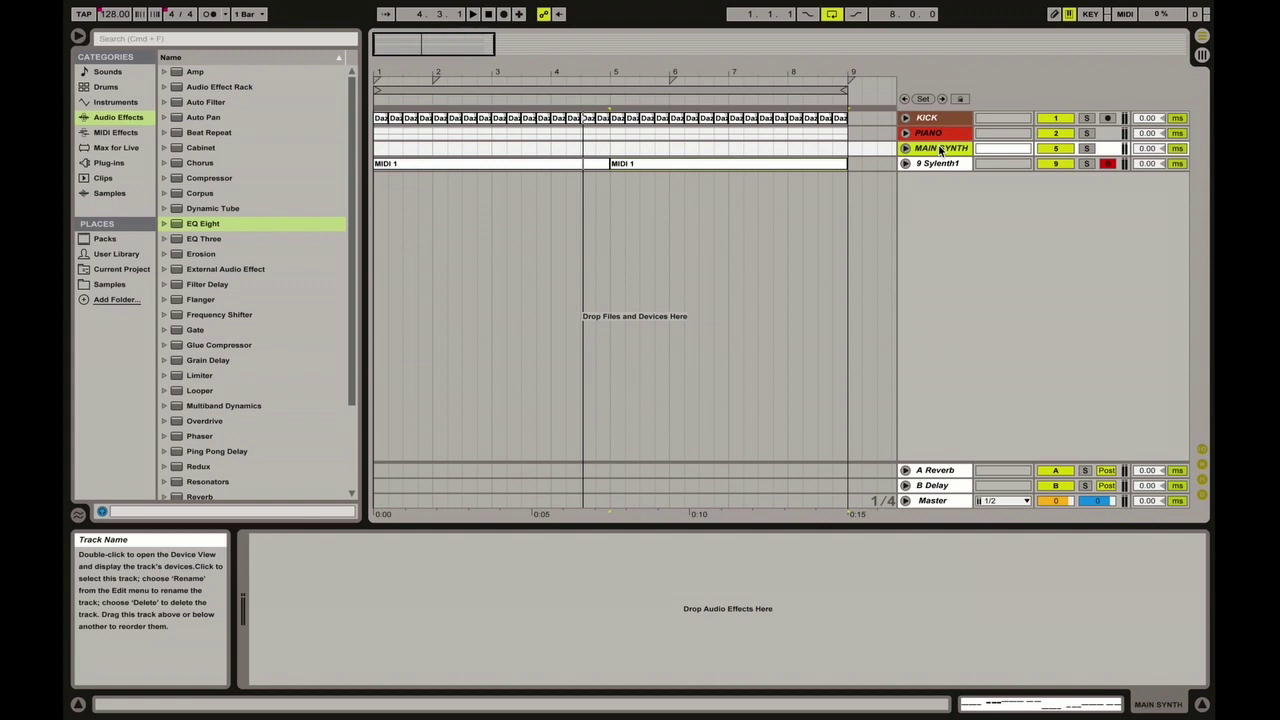